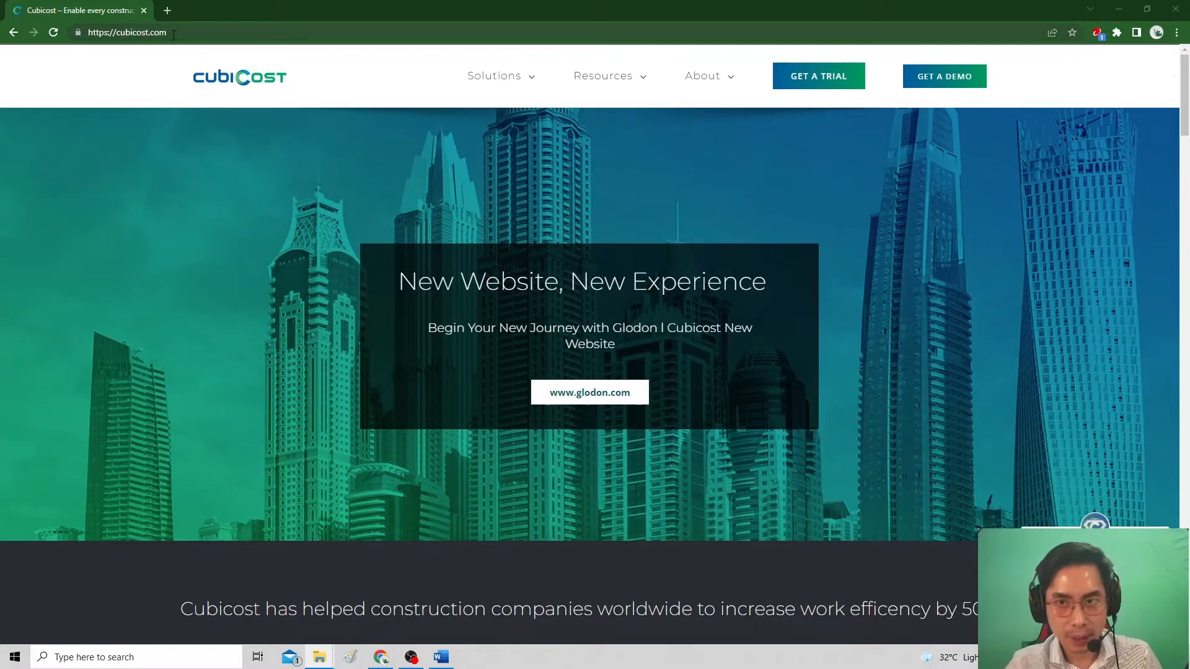
# Search Google for cubicost in a new tab, open the cubicost.com result in its own tab and close the search tab
pyautogui.click(193, 32)
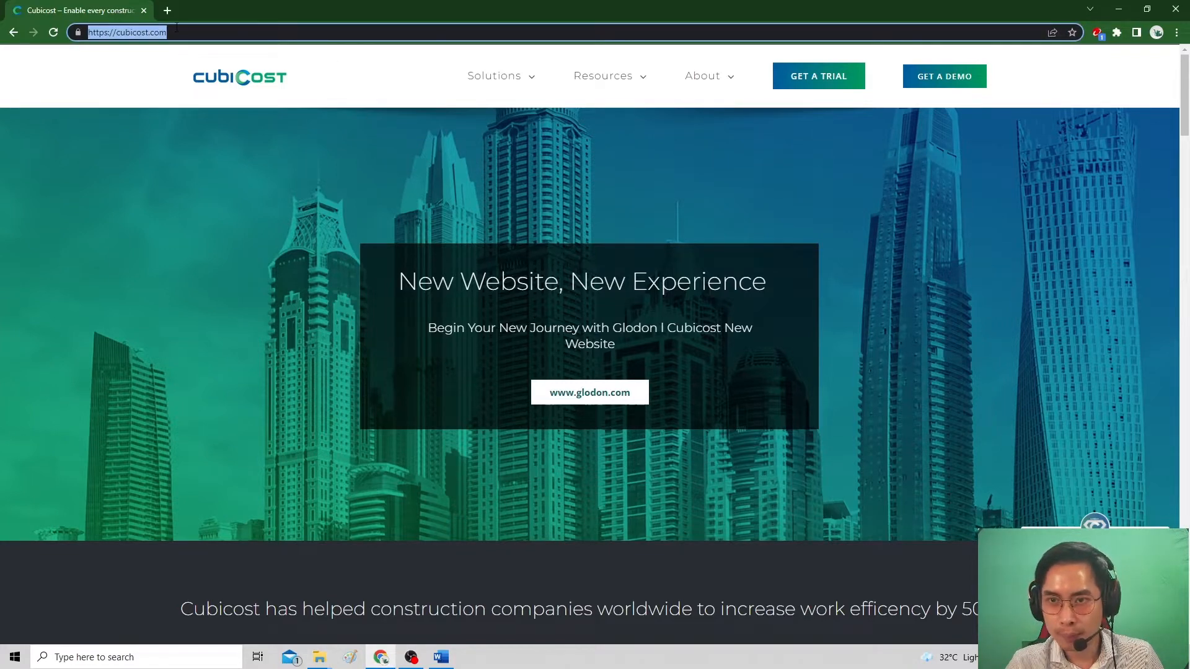
pyautogui.click(168, 10)
pyautogui.click(533, 261)
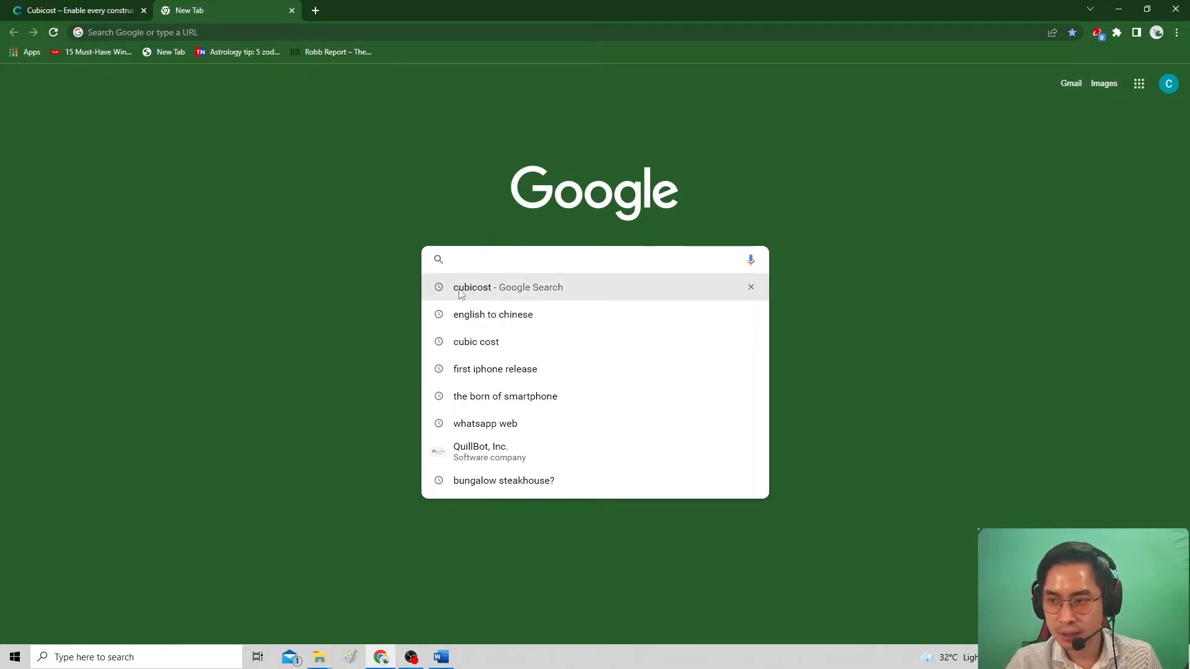
pyautogui.click(577, 285)
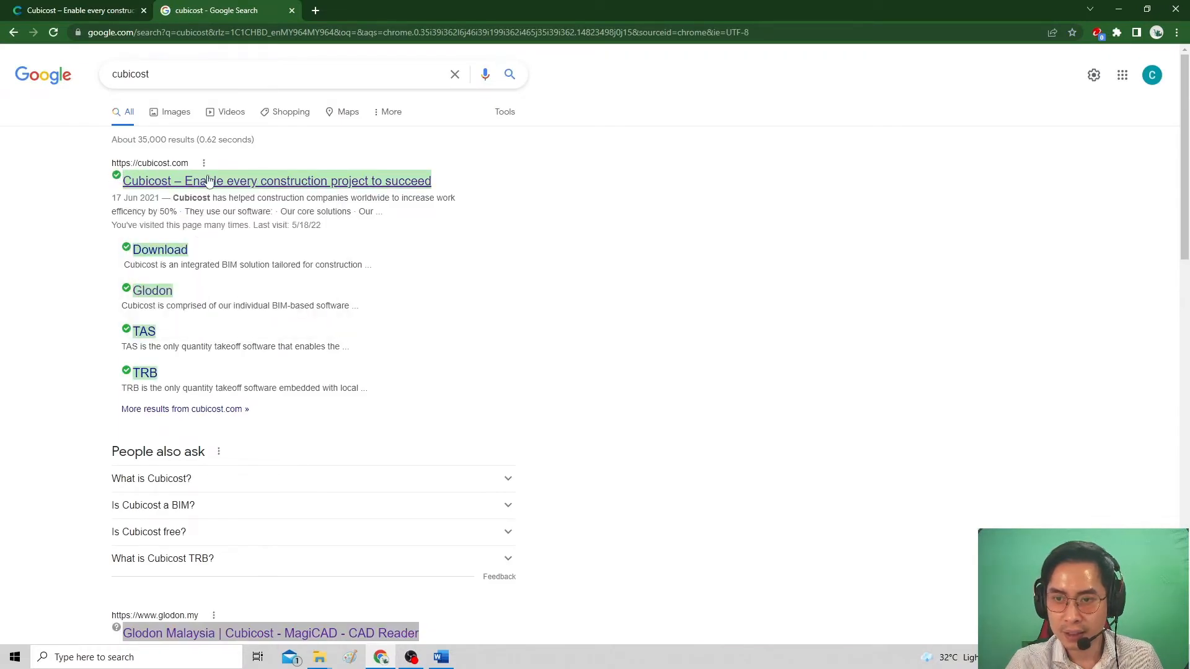
pyautogui.rightClick(209, 180)
pyautogui.click(229, 189)
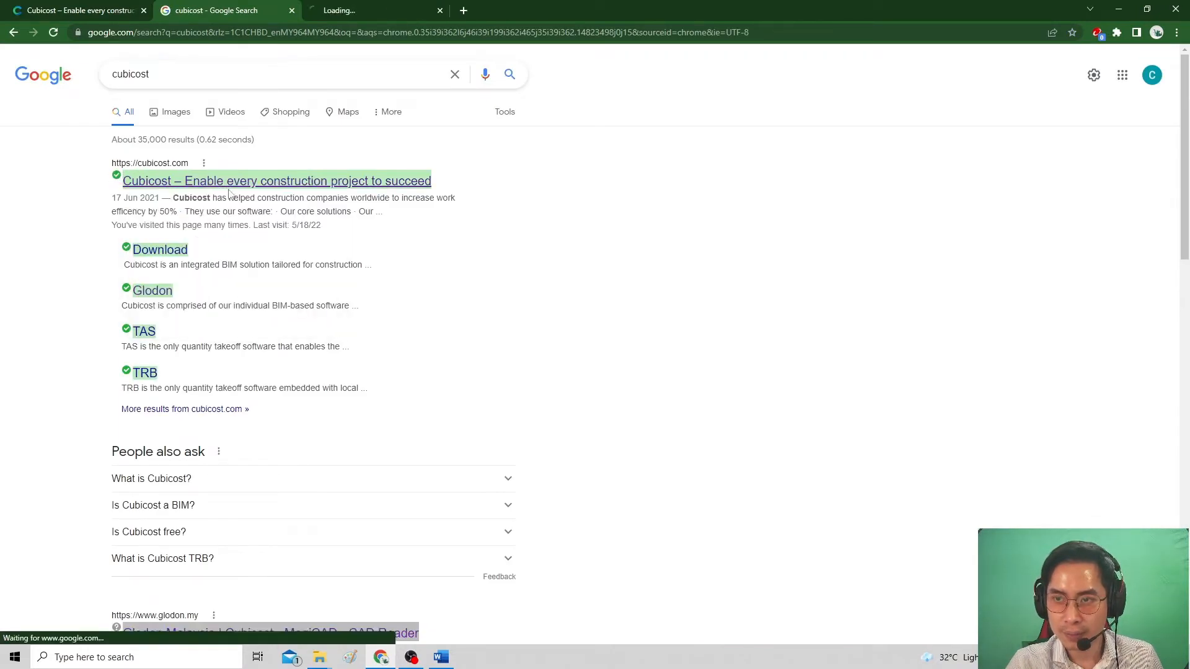
pyautogui.click(293, 11)
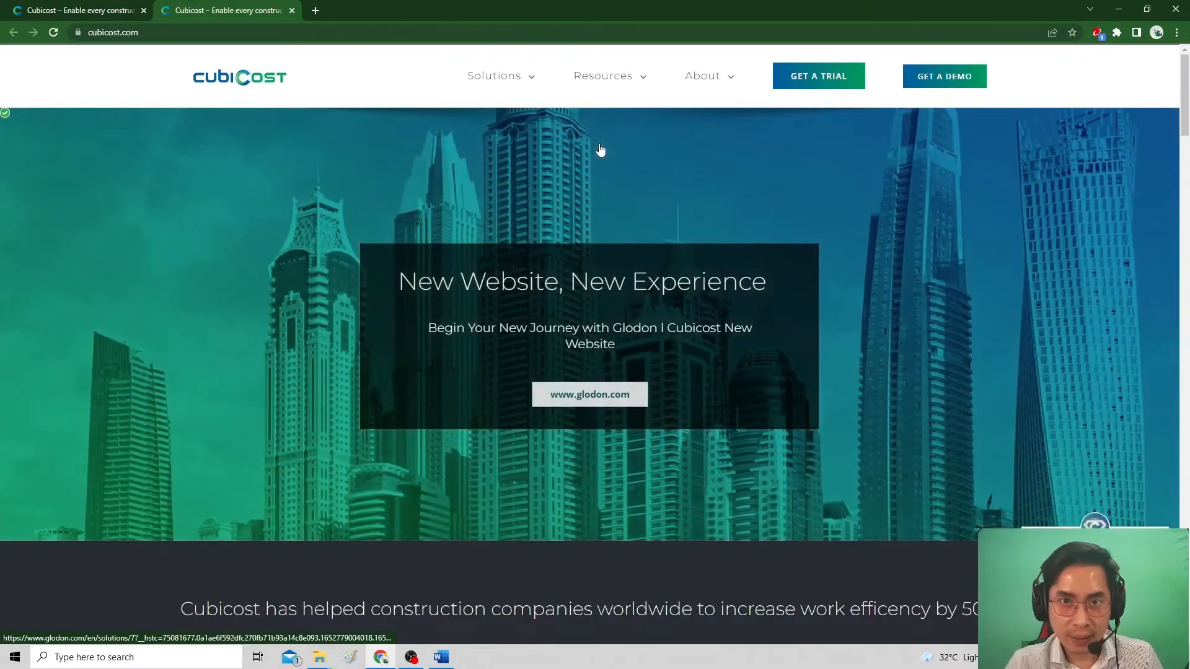
# Download Cubicost Manager V1.0.3.116 Release(latest).exe through the website's support downloads and open an empty browser tab
pyautogui.moveTo(584, 83)
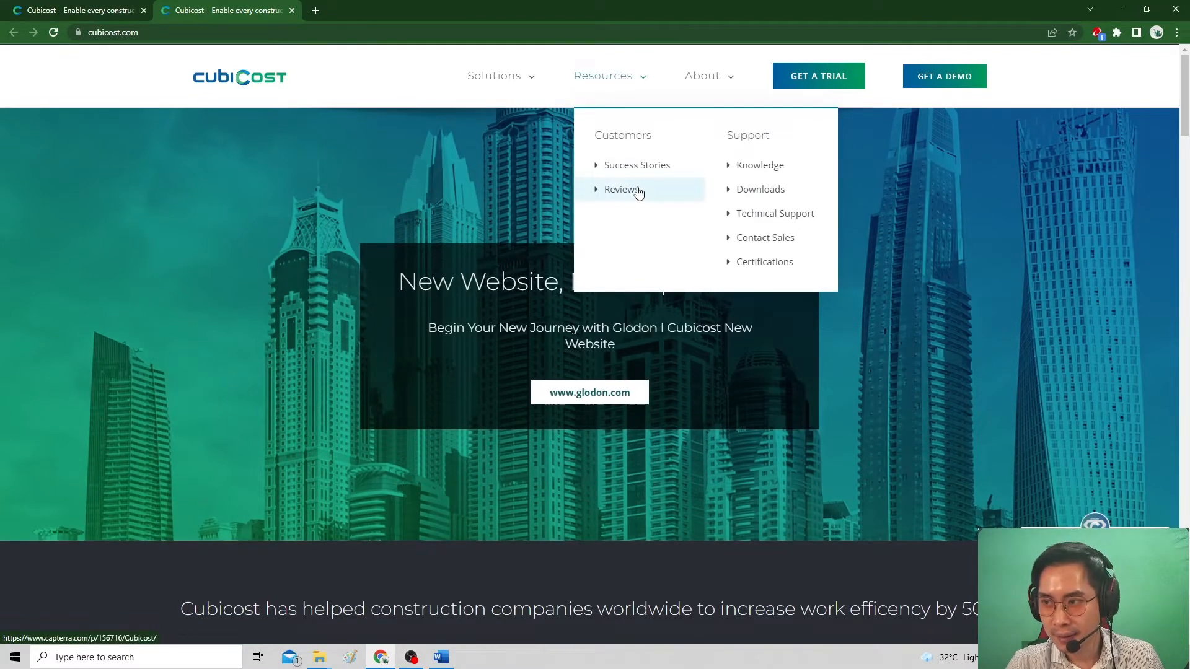
pyautogui.click(773, 196)
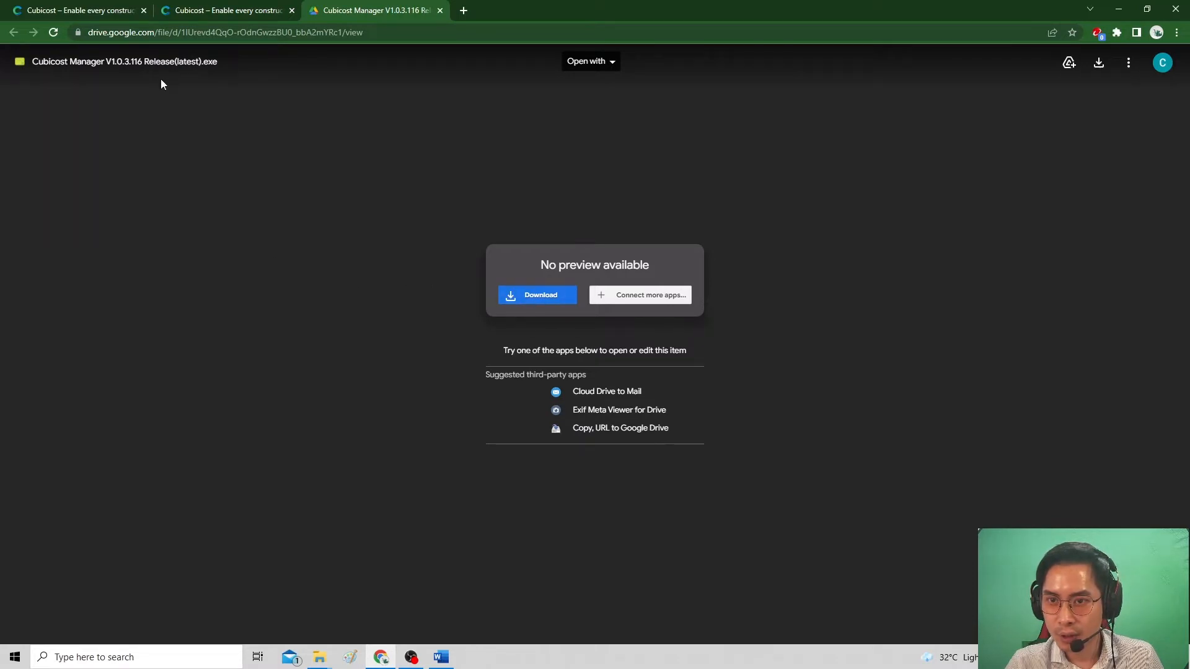
pyautogui.click(530, 306)
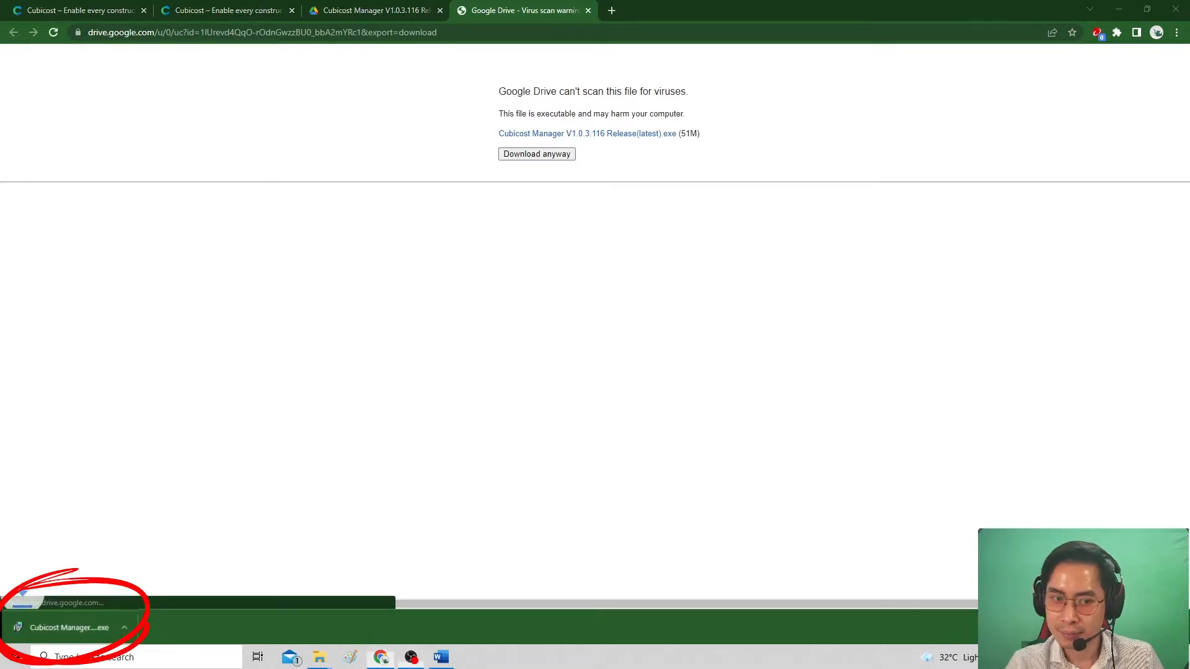
pyautogui.hotkey('ctrl', 't')
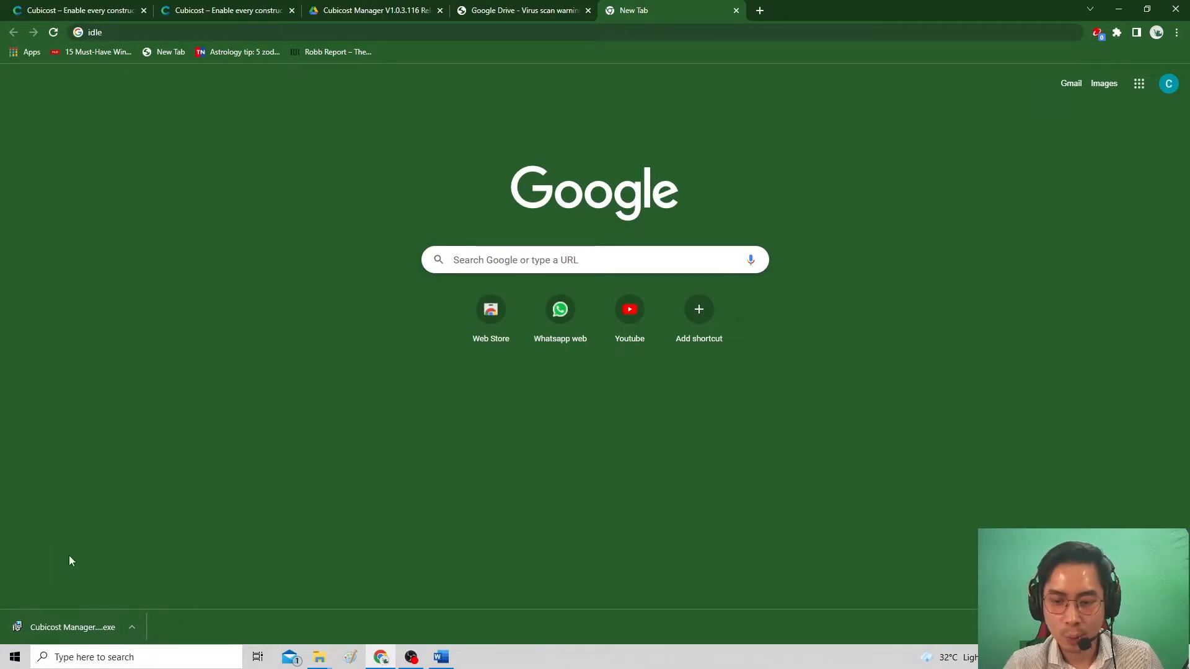
# Show the downloaded Cubicost Manager installer in the Downloads folder and bring the Glodon Software folder window beside it
pyautogui.click(132, 629)
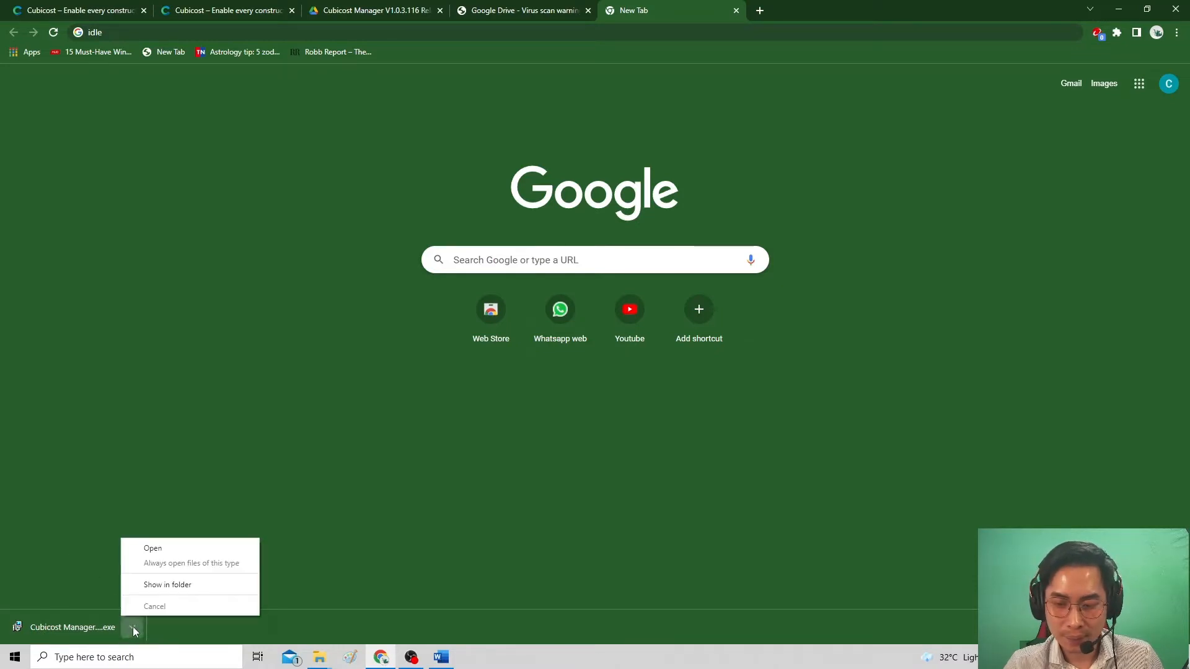
pyautogui.click(197, 586)
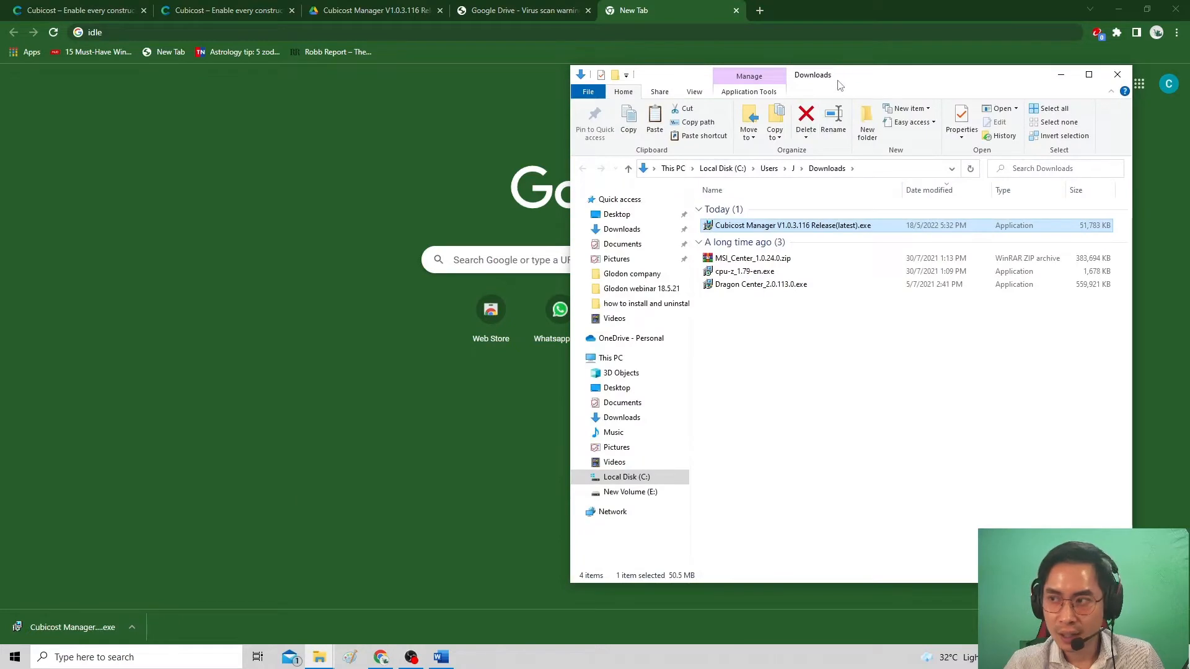
pyautogui.moveTo(840, 85); pyautogui.dragTo(619, 109)
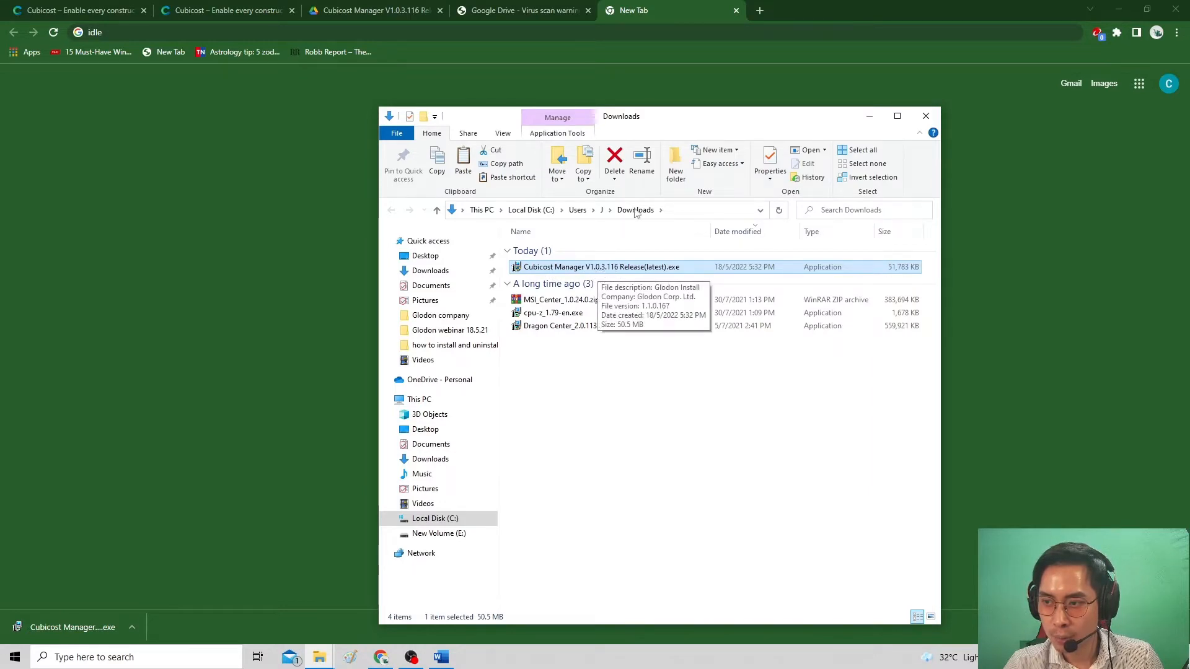
pyautogui.moveTo(665, 121); pyautogui.dragTo(798, 110)
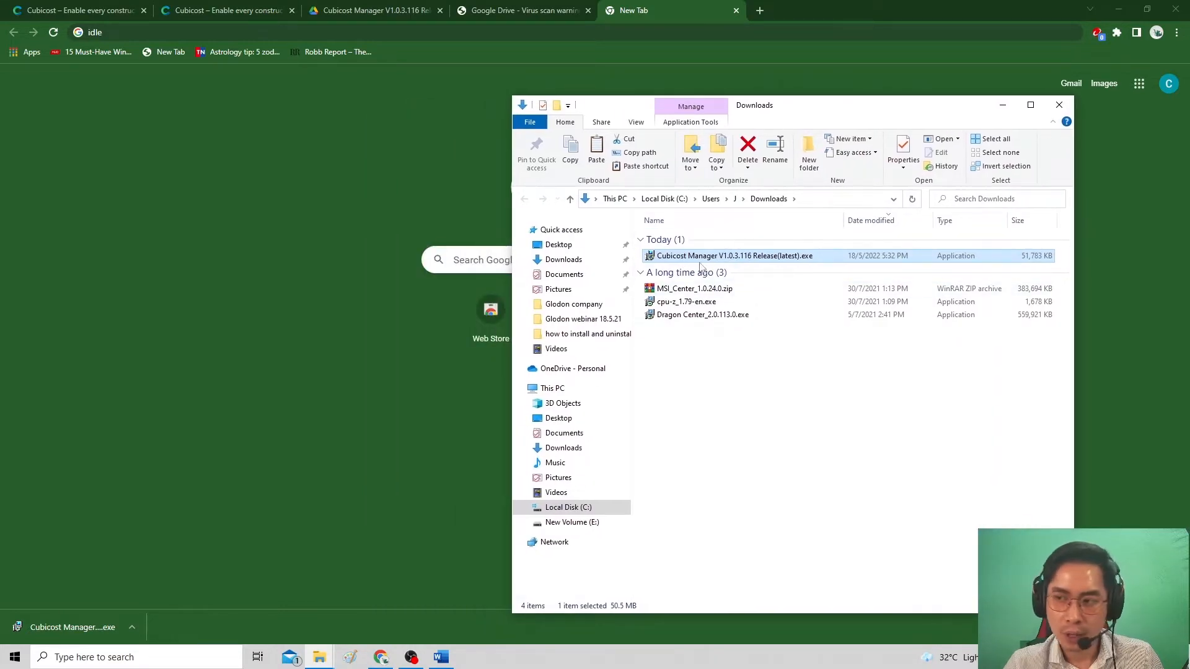
pyautogui.click(787, 399)
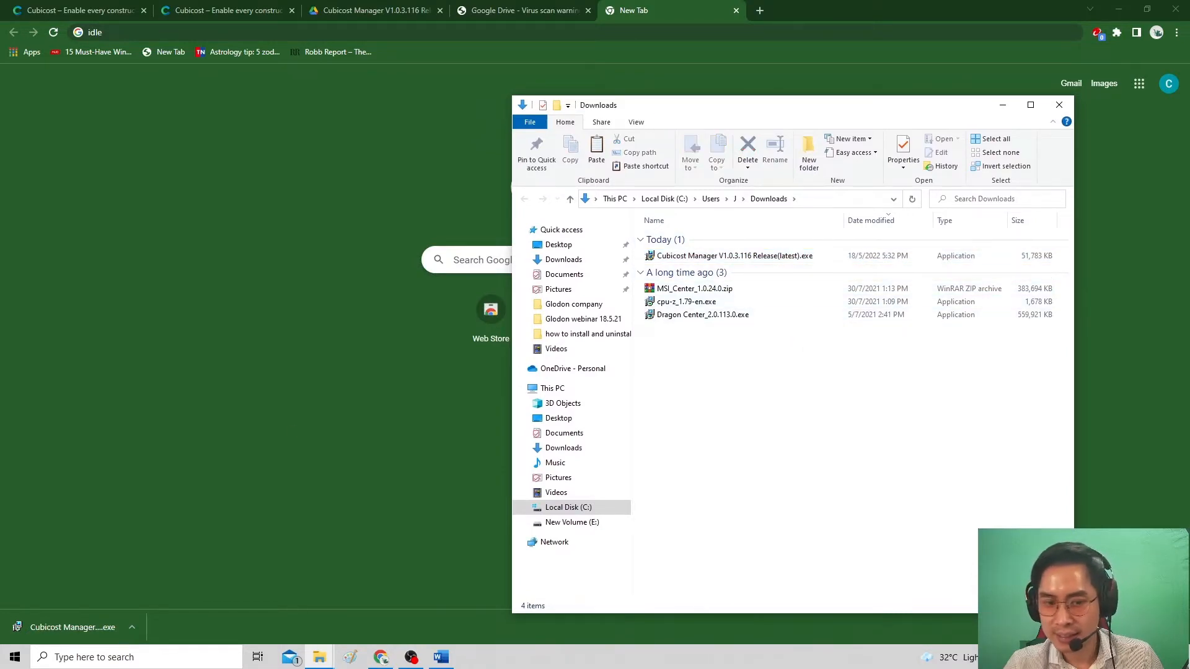
pyautogui.moveTo(0, 82); pyautogui.dragTo(218, 94)
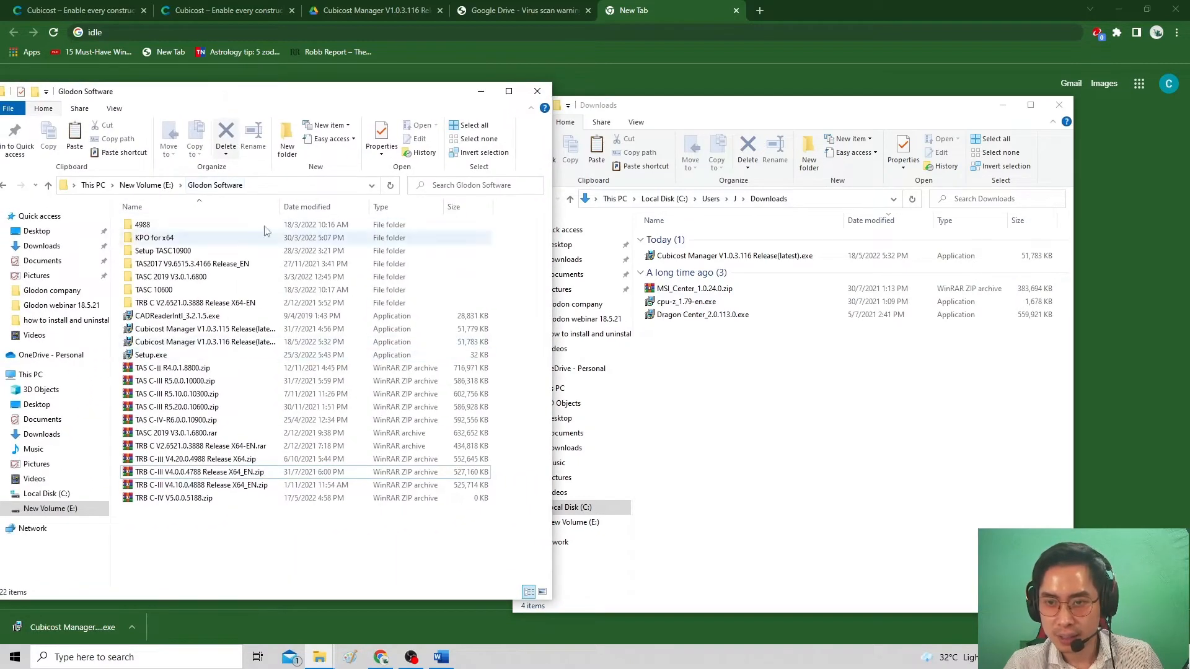
pyautogui.click(203, 370)
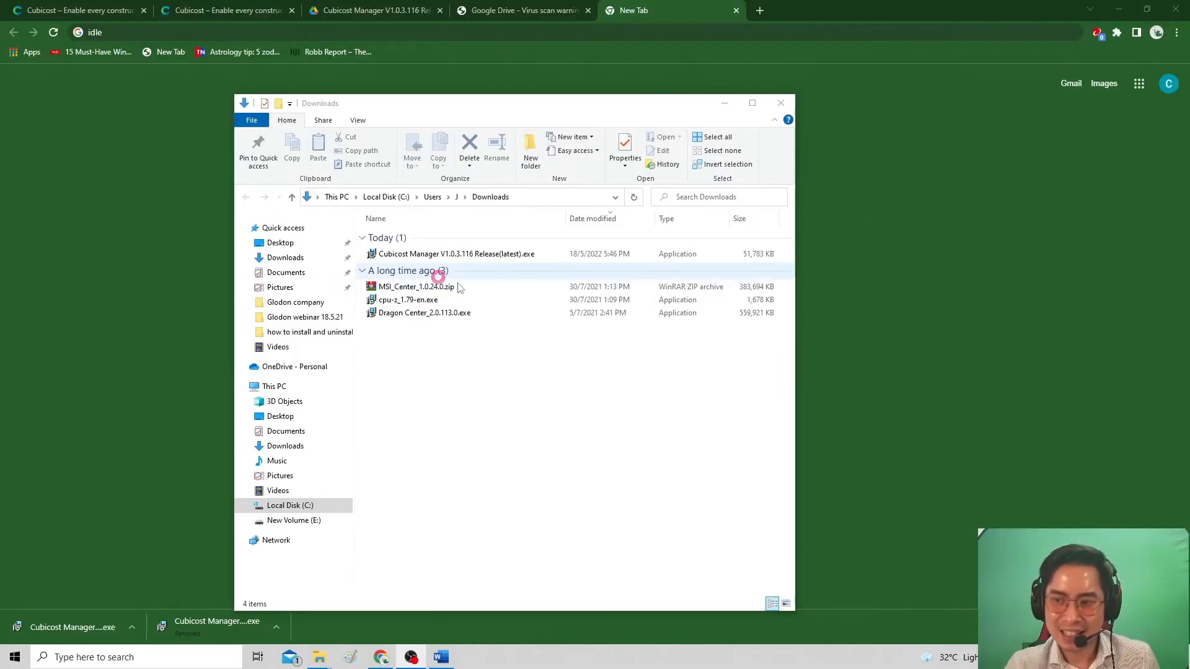
# Launch the Cubicost Manager V1.0.3.116 installer from Downloads, choosing to run it anyway past SmartScreen and allowing it to make changes
pyautogui.click(500, 335)
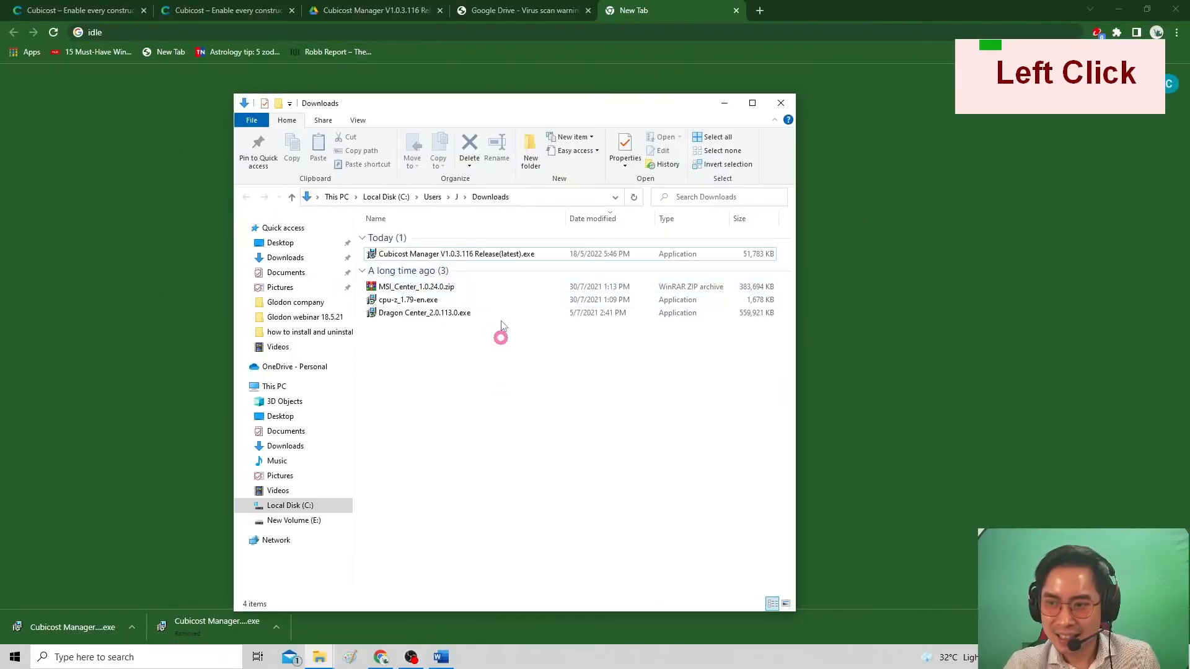
pyautogui.doubleClick(430, 255)
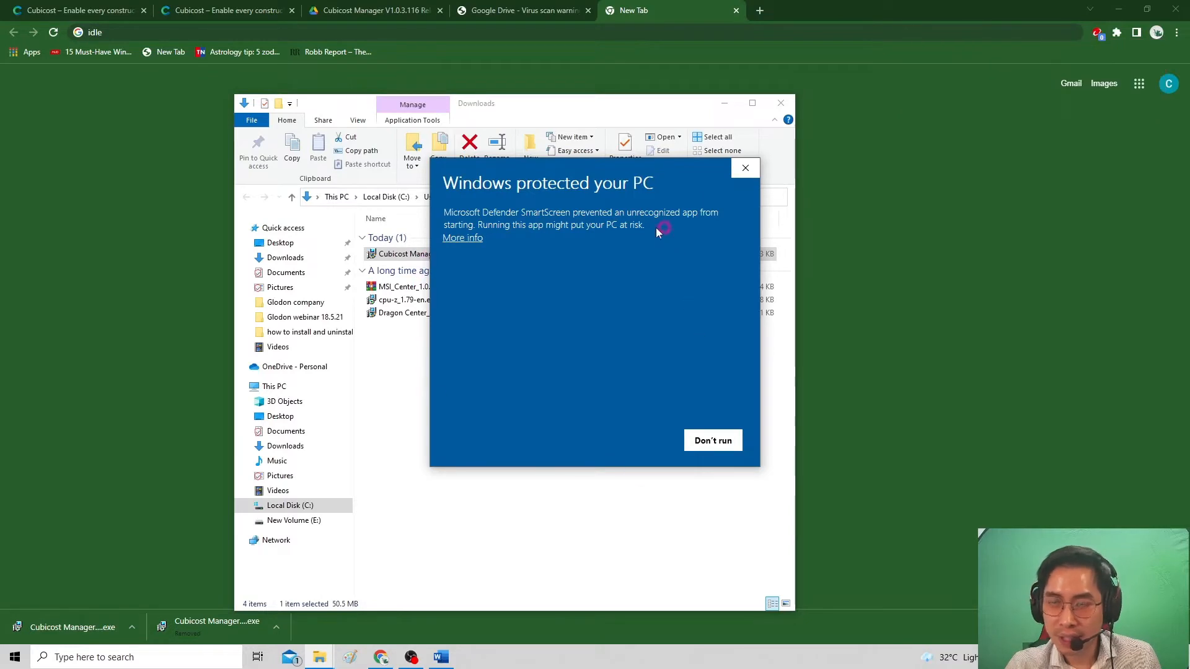
pyautogui.moveTo(543, 170); pyautogui.dragTo(505, 217)
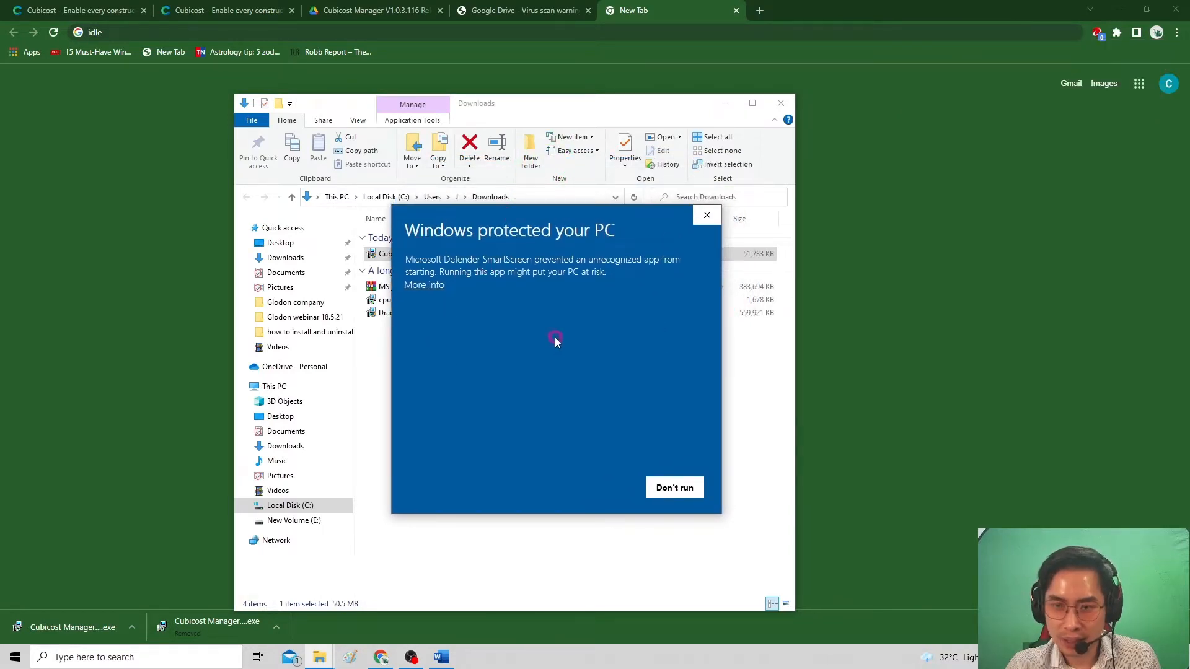
pyautogui.click(425, 285)
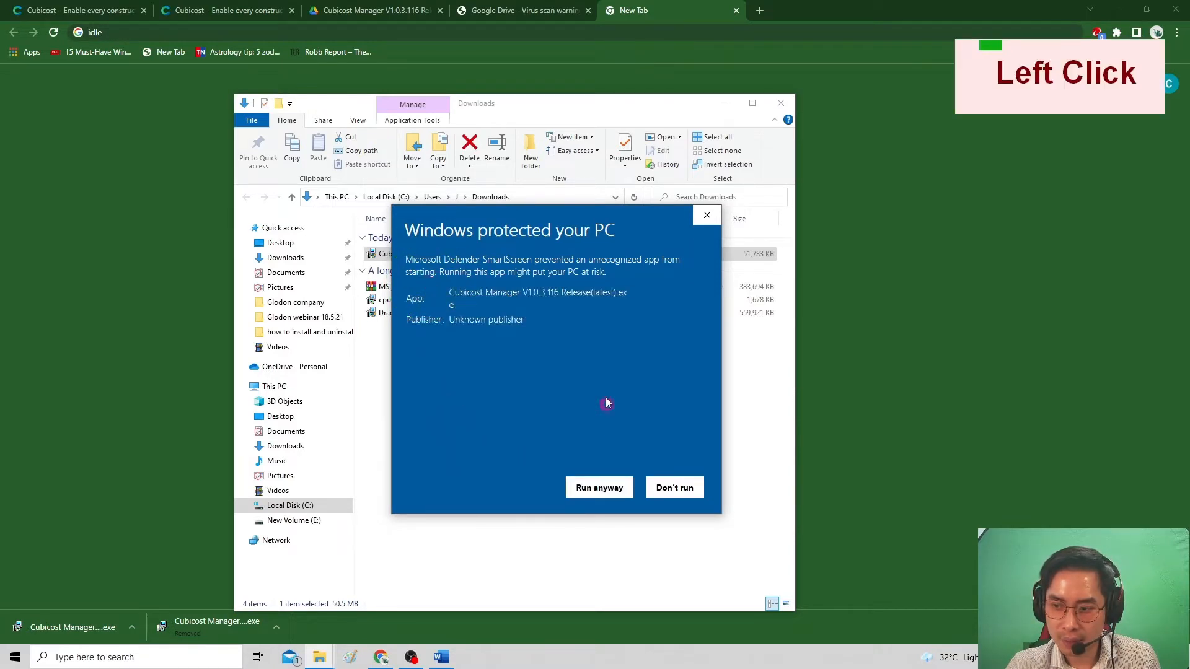
pyautogui.click(584, 488)
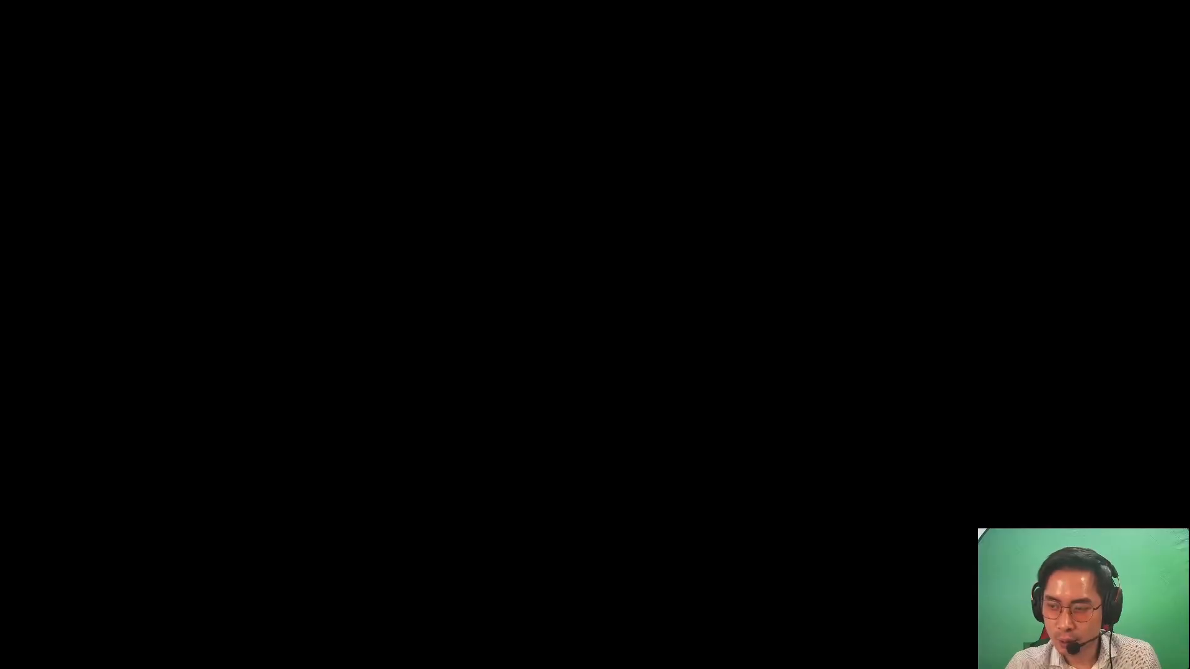
pyautogui.click(523, 426)
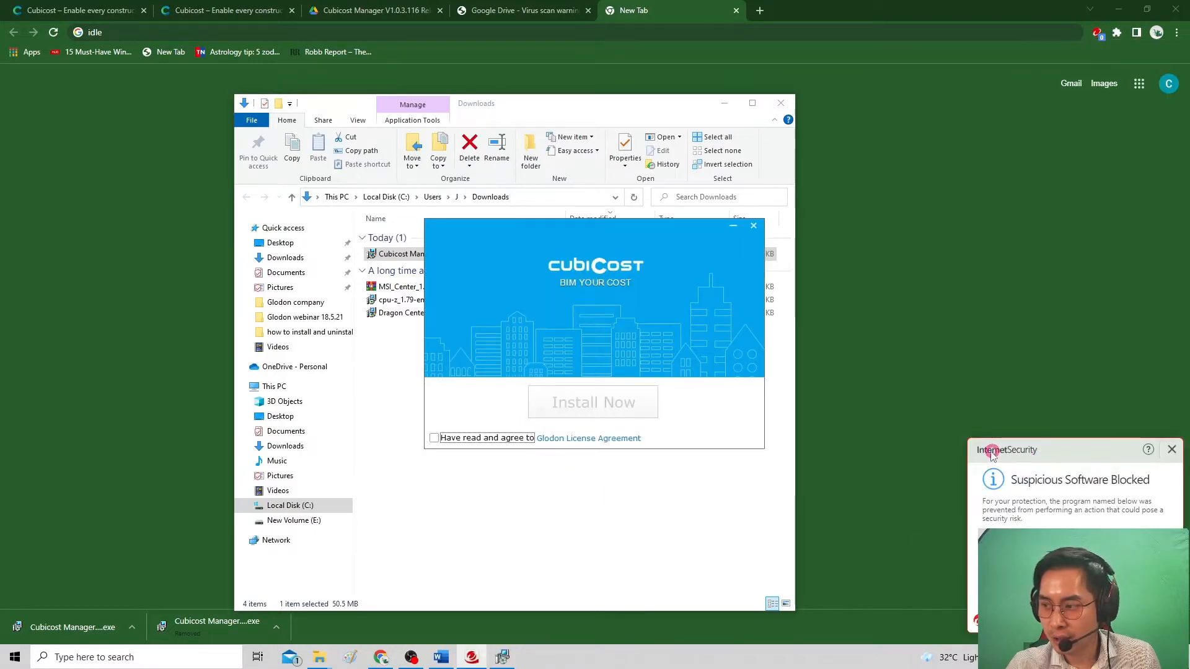
# Open the security log for the blocked software and unblock Cubicost Manager under Unauthorized Changes, approving it as a trusted program
pyautogui.press('ISO_Level3_Shift')
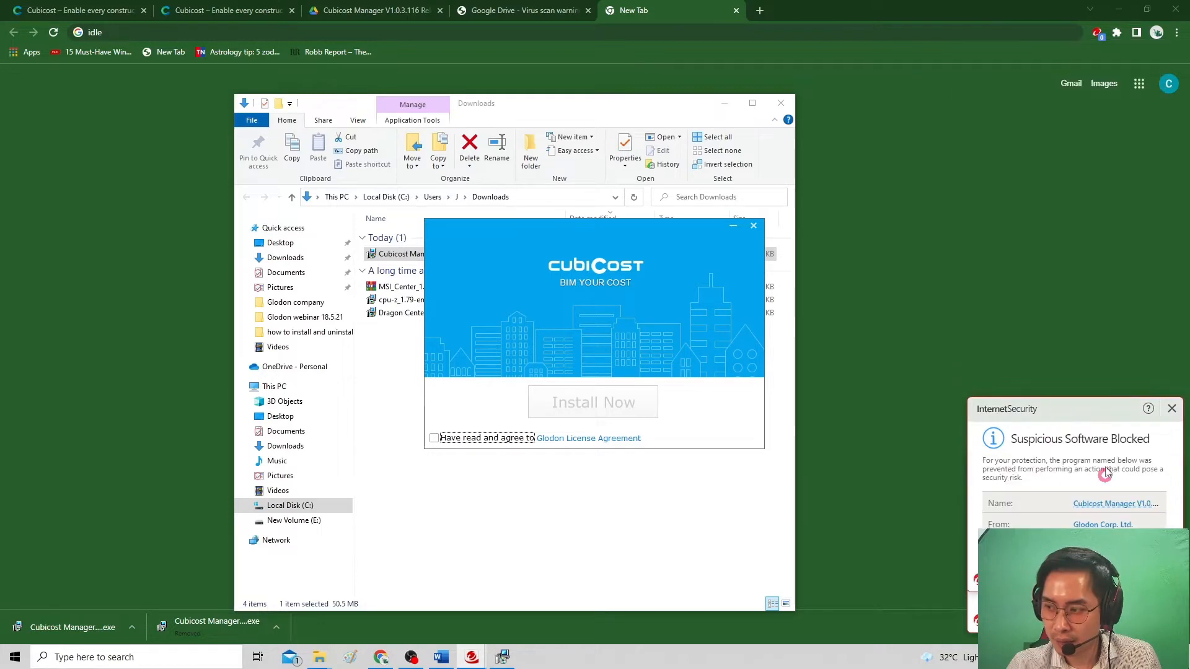
pyautogui.click(1059, 411)
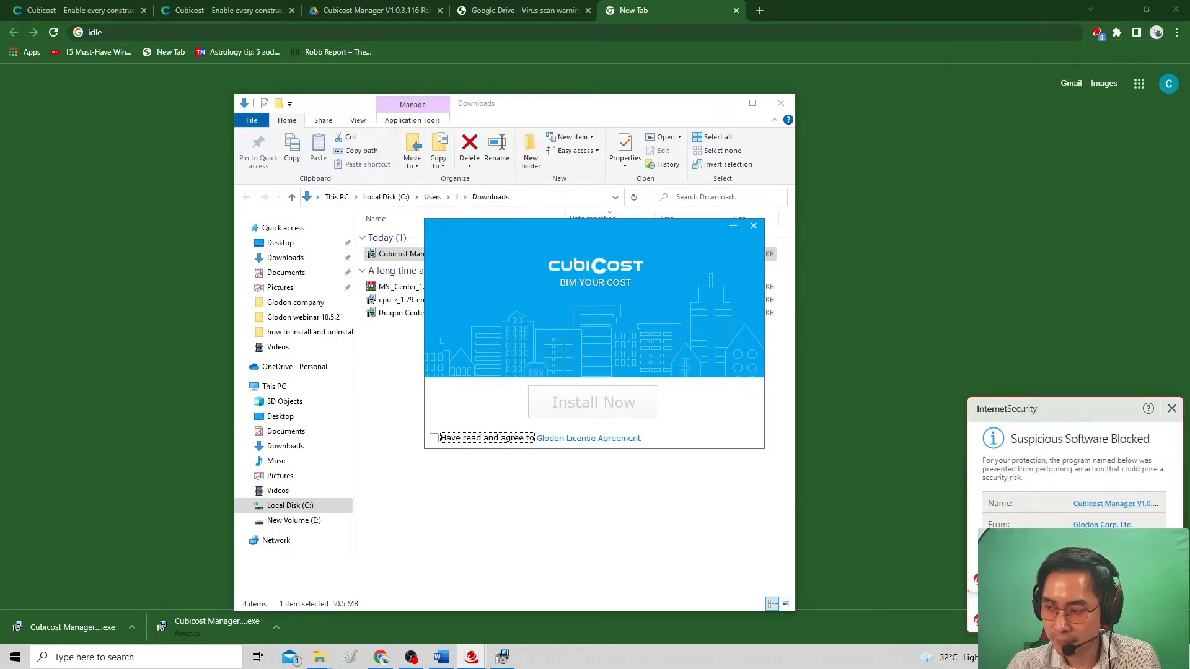
pyautogui.click(1013, 553)
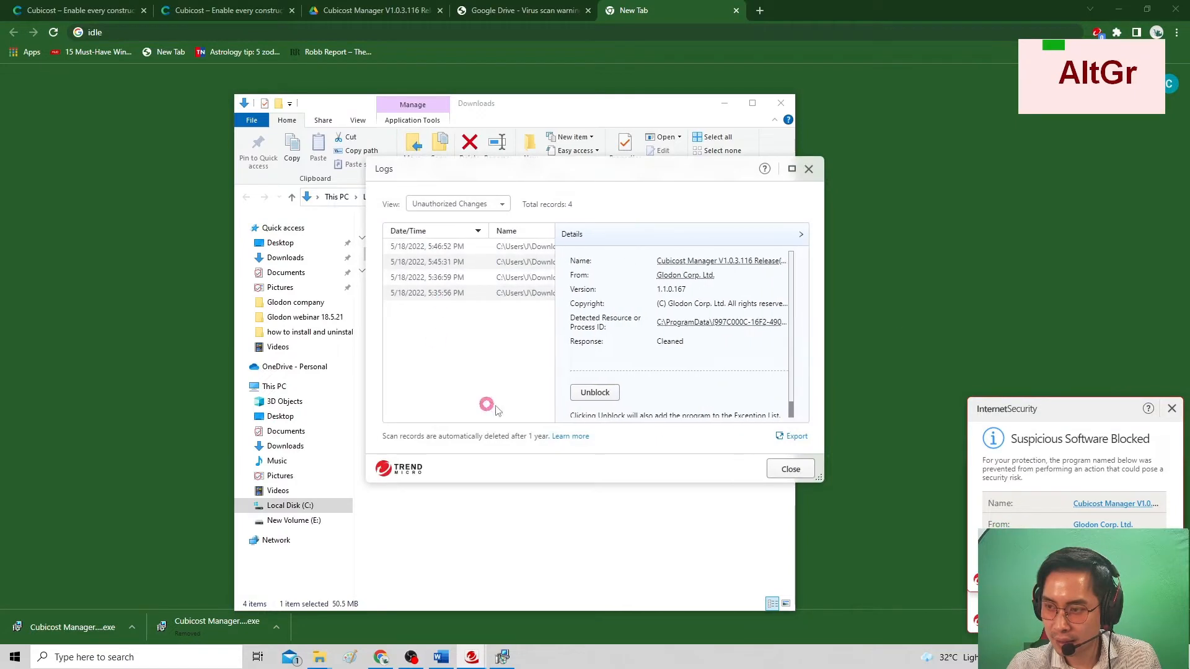
pyautogui.click(599, 395)
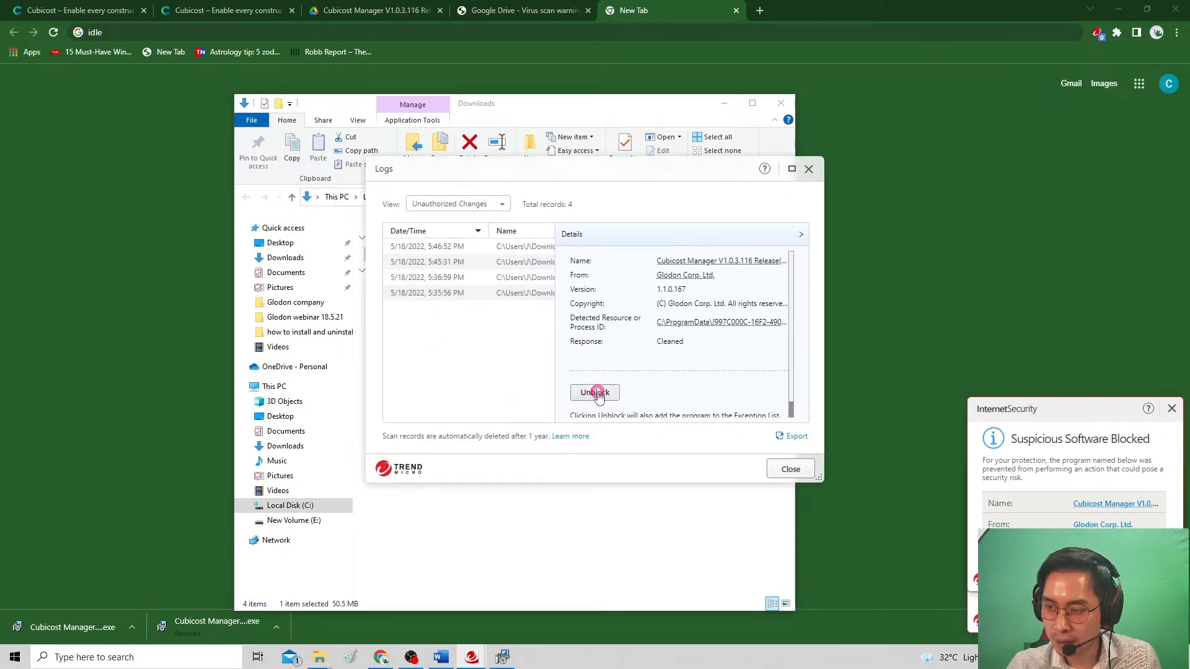
pyautogui.click(596, 393)
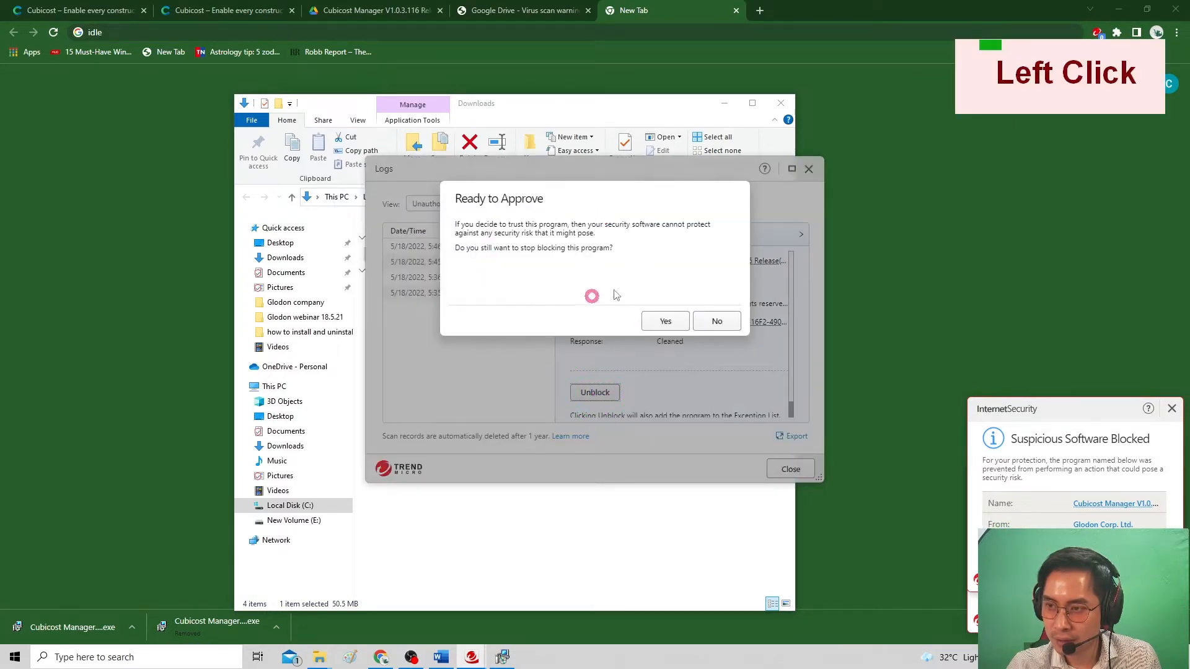
pyautogui.click(665, 321)
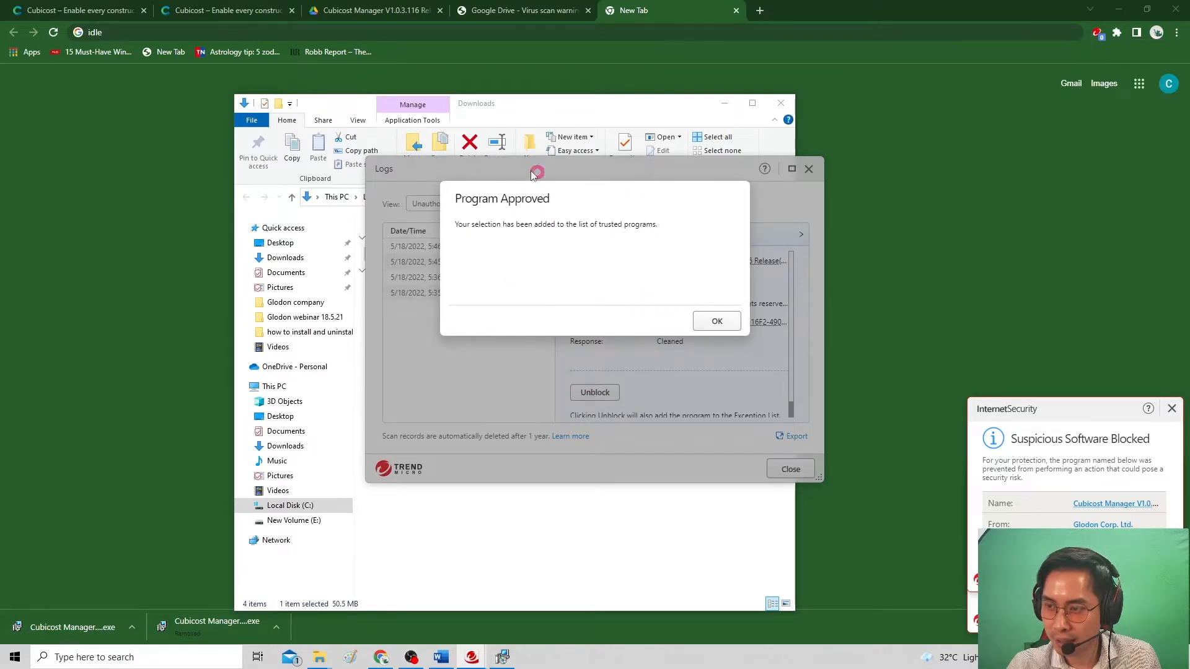
pyautogui.click(717, 321)
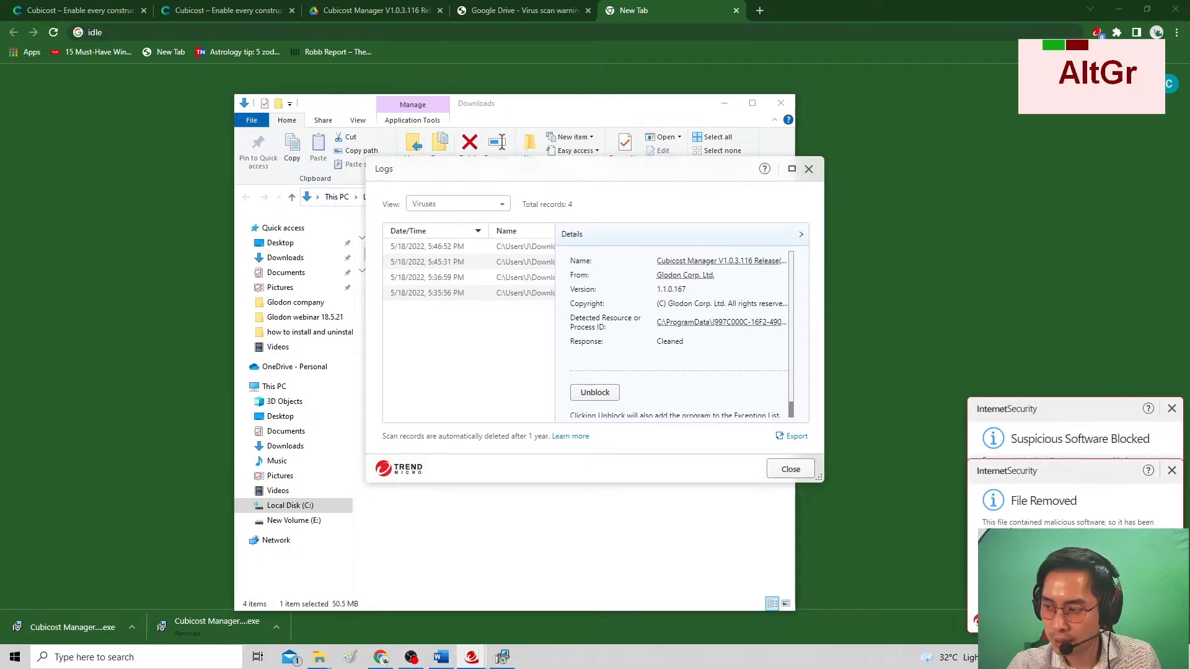
# Unblock the Cubicost Manager entry in the Viruses log, approve it as trusted and close the logs
pyautogui.click(610, 393)
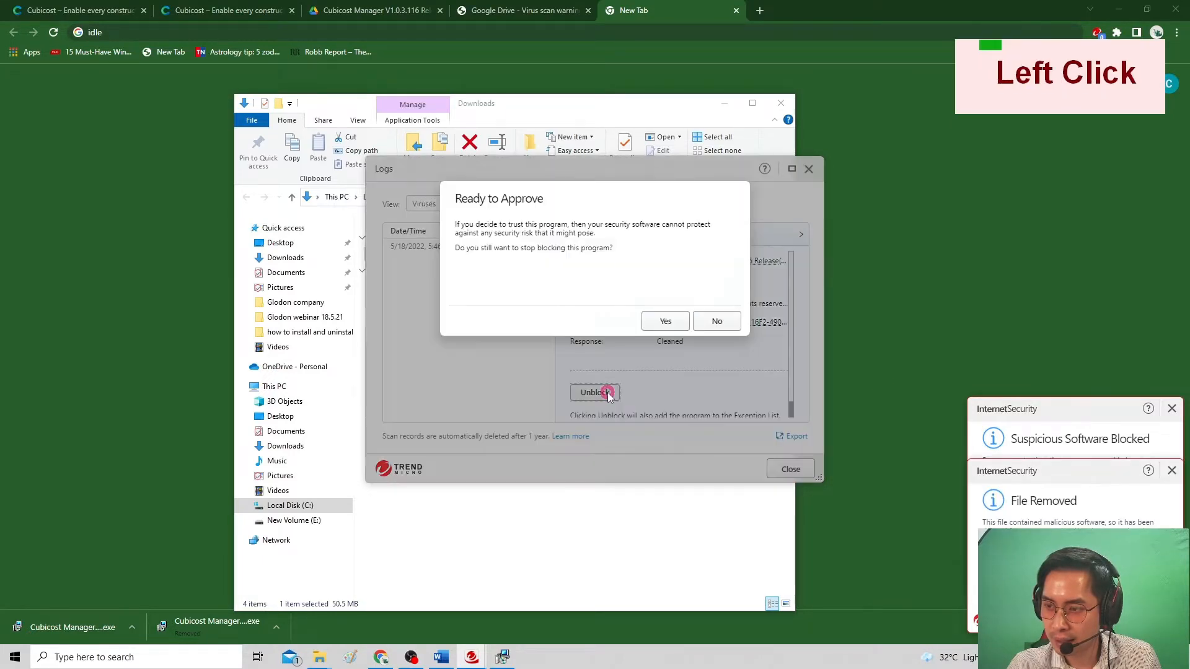
pyautogui.click(662, 322)
pyautogui.click(714, 321)
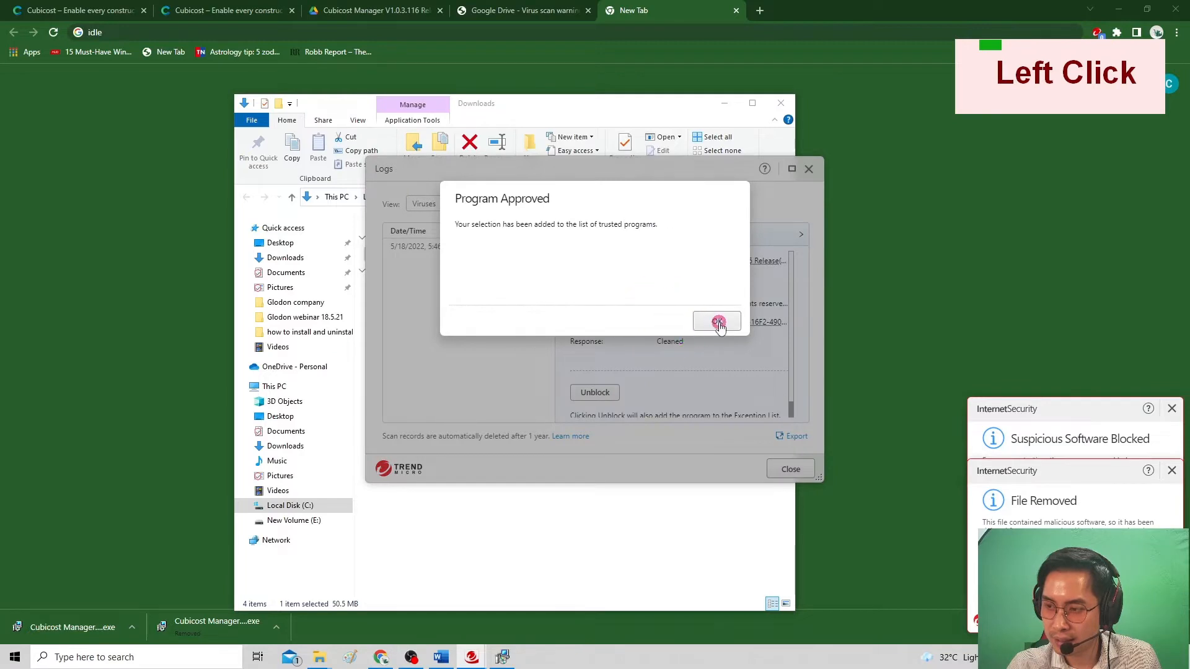
pyautogui.click(790, 469)
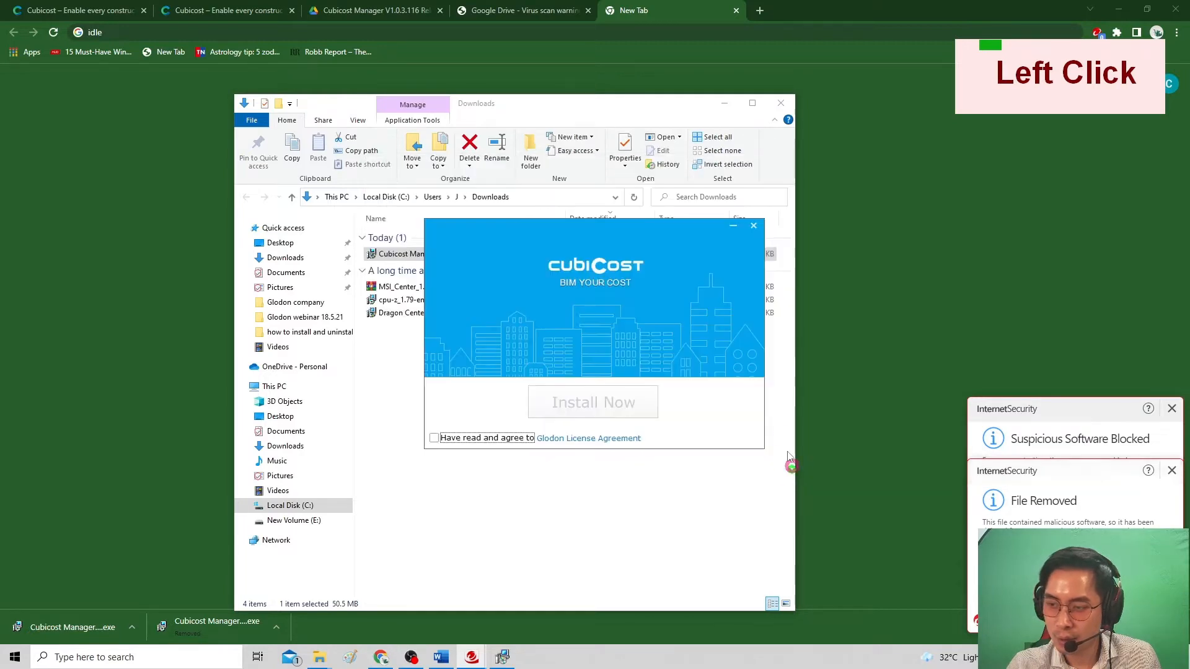
# Accept the Glodon License Agreement and install the Cubicost component into C:\Program Files (x86)\Cubicost\
pyautogui.click(434, 438)
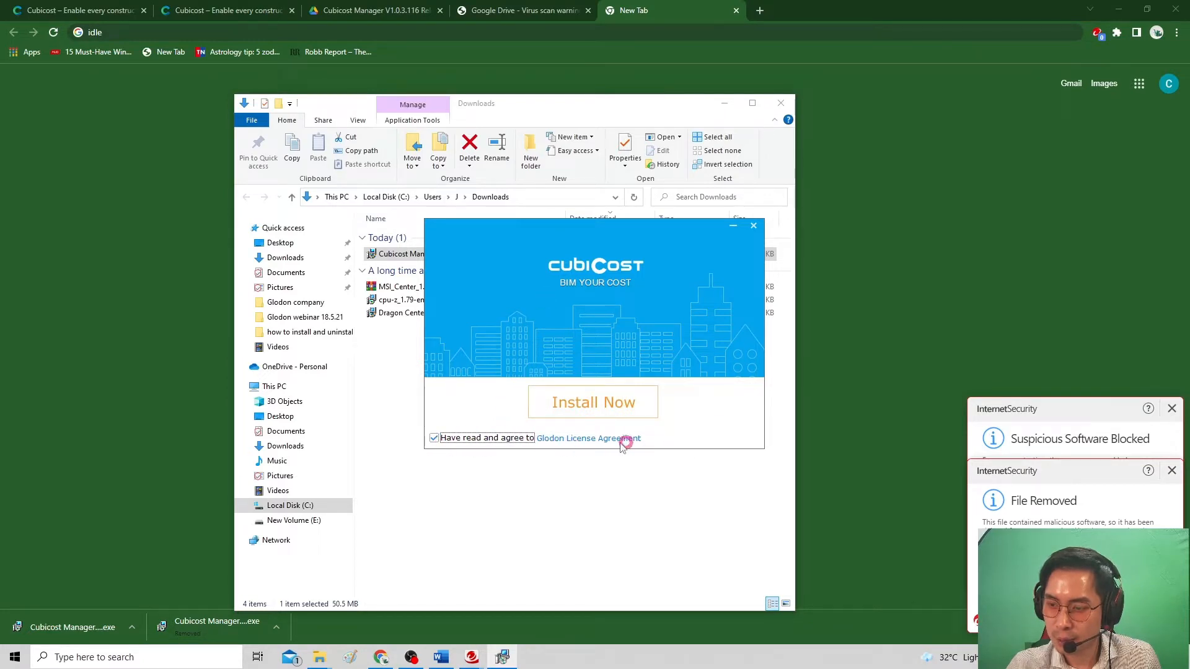
pyautogui.click(594, 402)
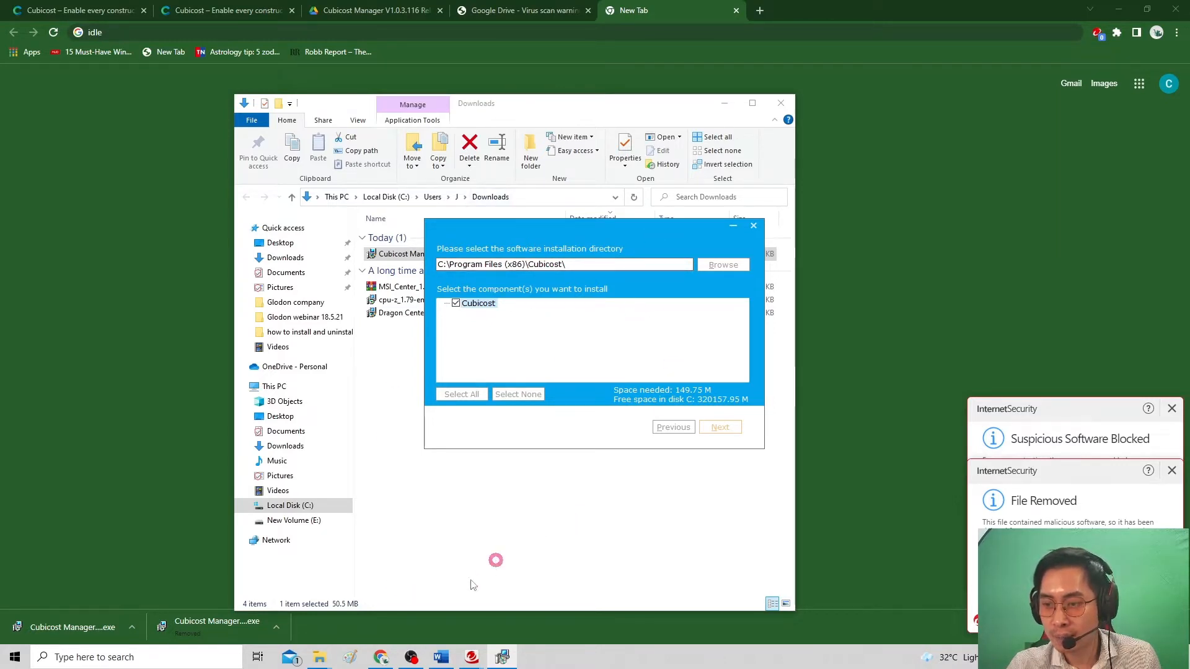
pyautogui.click(722, 428)
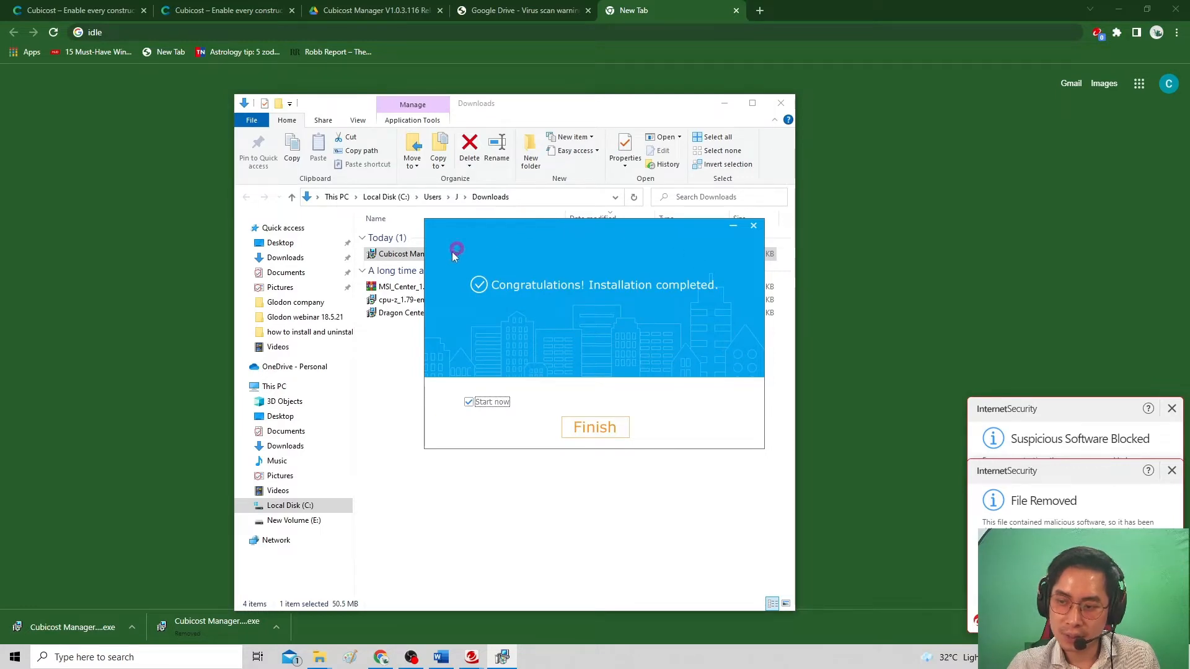
# Finish the Cubicost Manager installation with the option to start it now enabled
pyautogui.moveTo(506, 244); pyautogui.dragTo(498, 285)
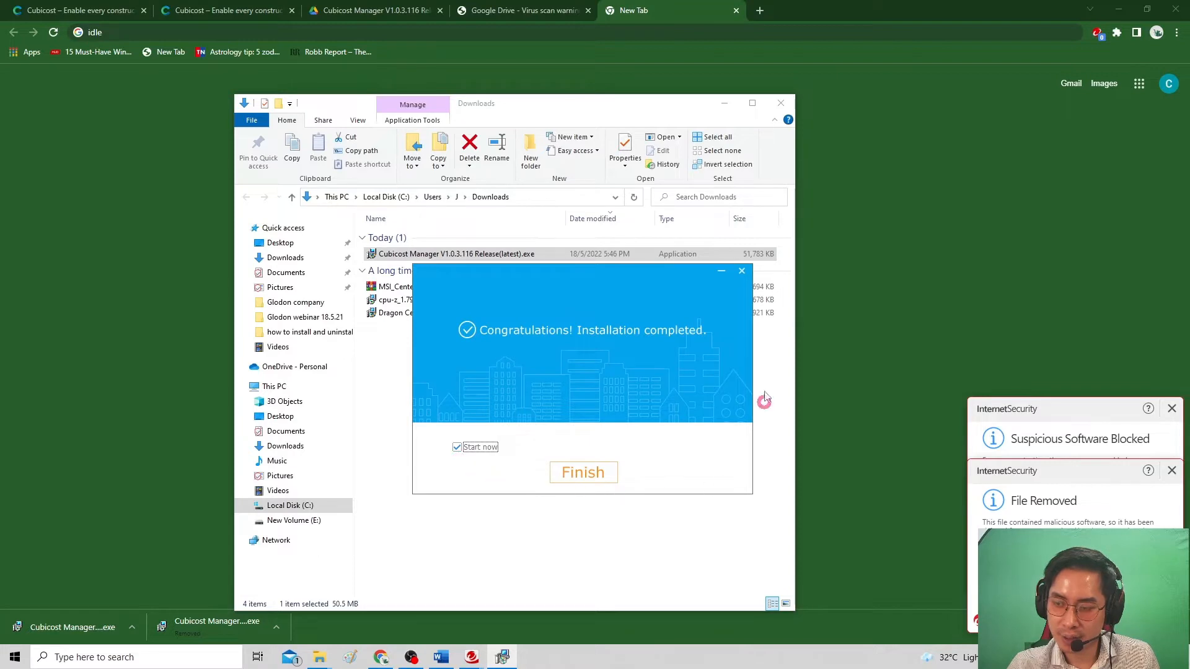
pyautogui.click(560, 473)
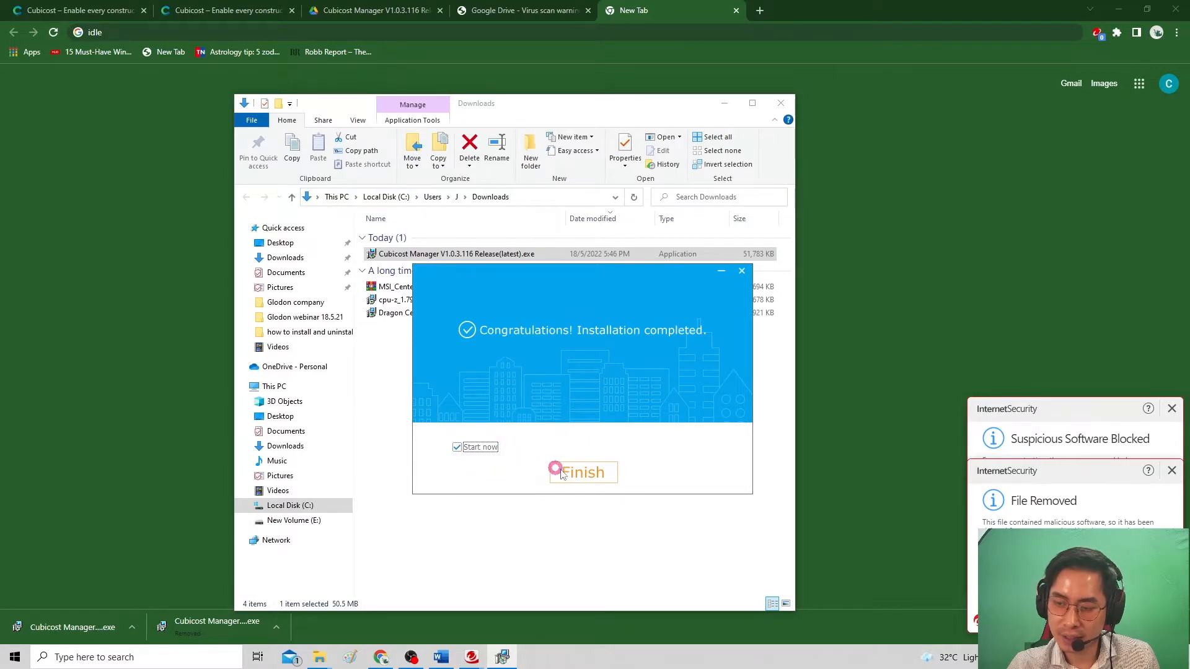
pyautogui.click(604, 473)
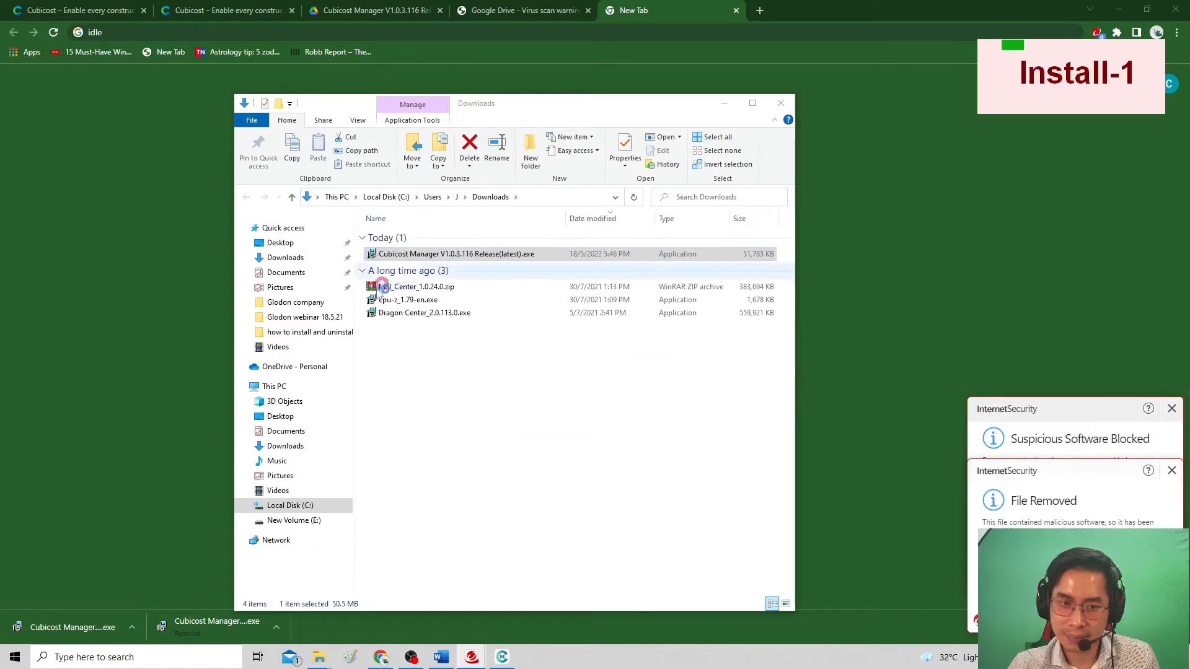
# Minimize the browser and the Downloads window, and select the Cubicost Manager shortcut on the desktop
pyautogui.click(1102, 7)
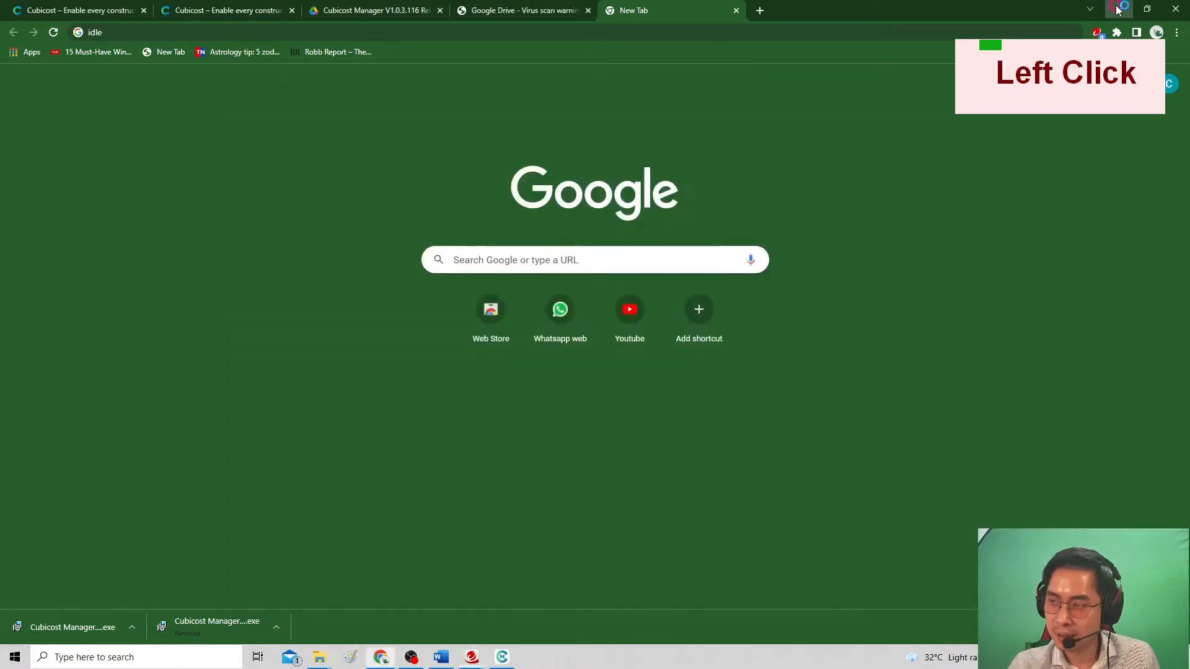
pyautogui.click(1119, 8)
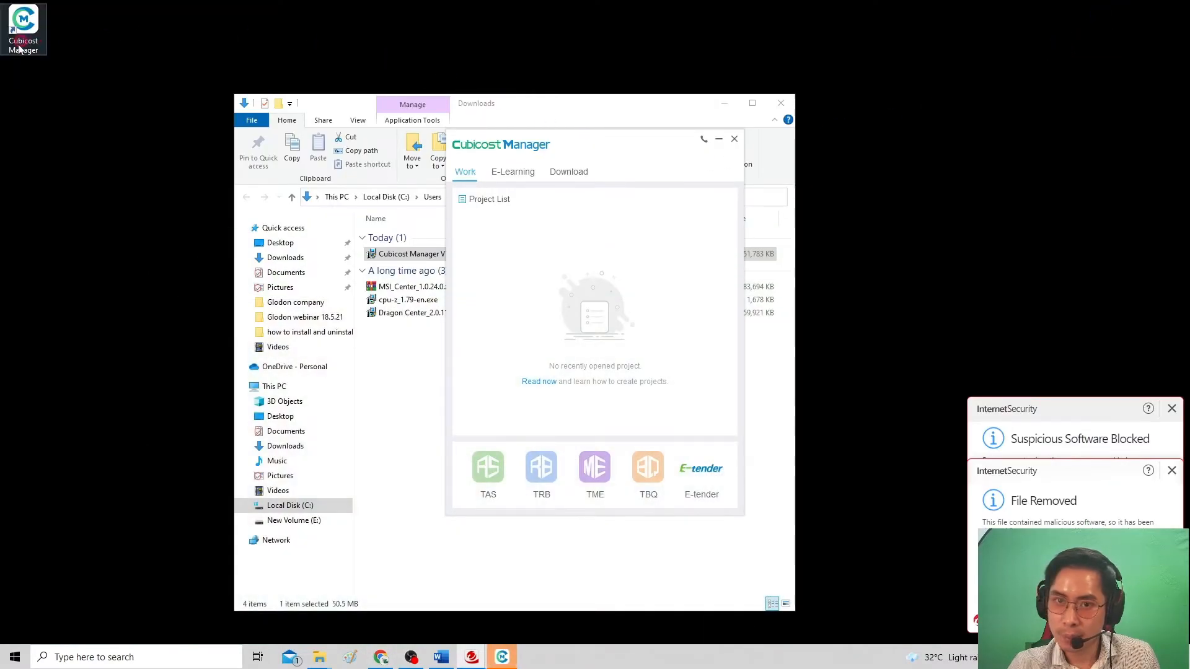
pyautogui.click(729, 107)
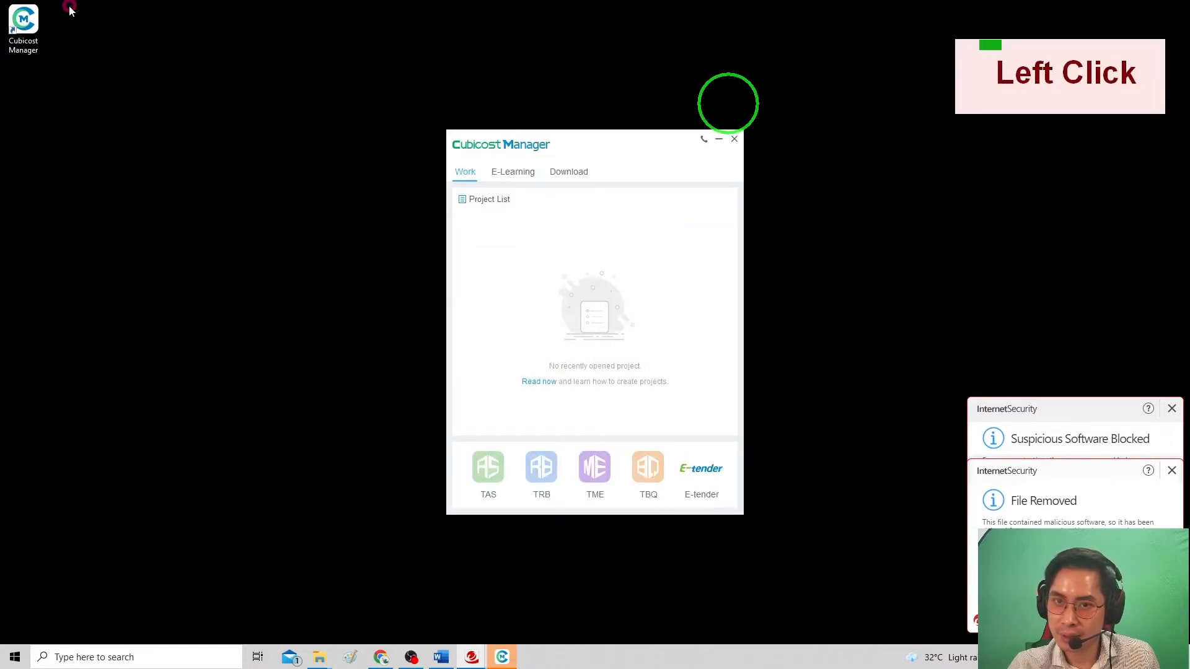
pyautogui.click(24, 25)
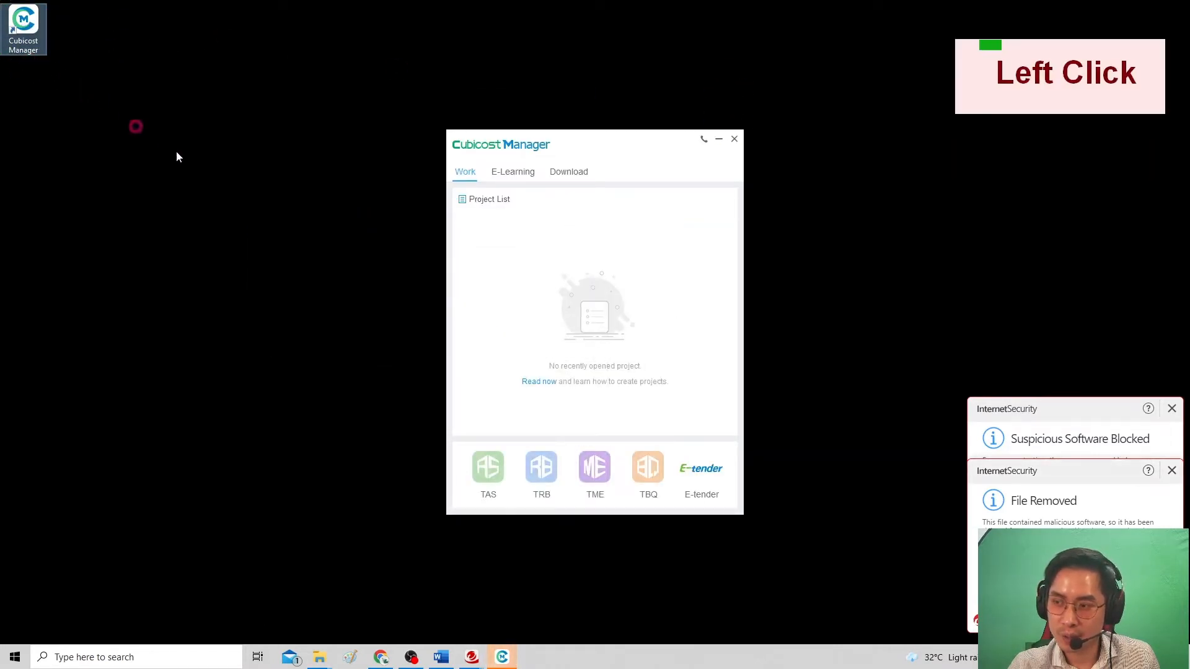
# Look through the E-Learning and Work sections of Cubicost Manager and open the Download section
pyautogui.click(507, 173)
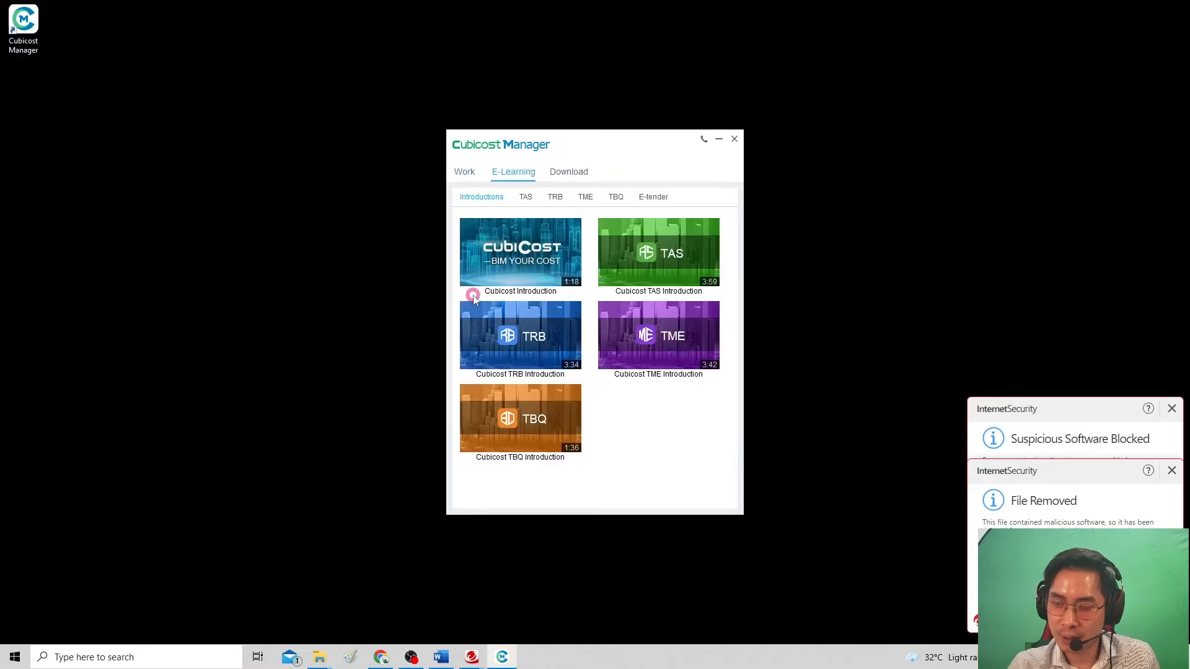
pyautogui.click(464, 176)
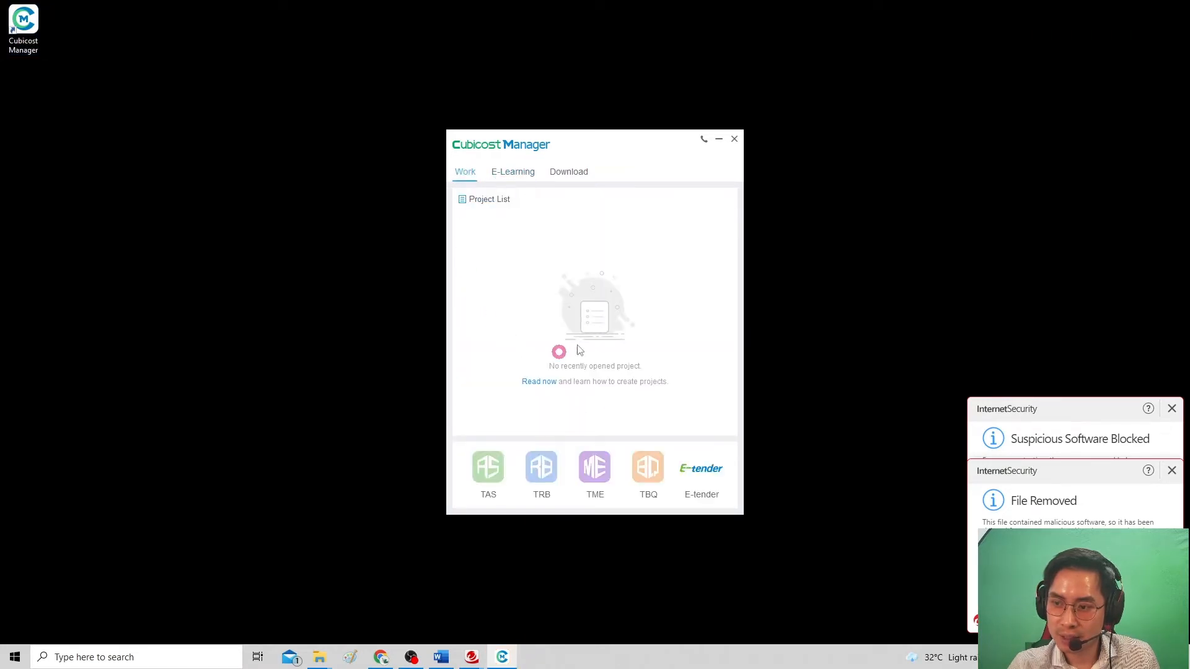
pyautogui.click(567, 172)
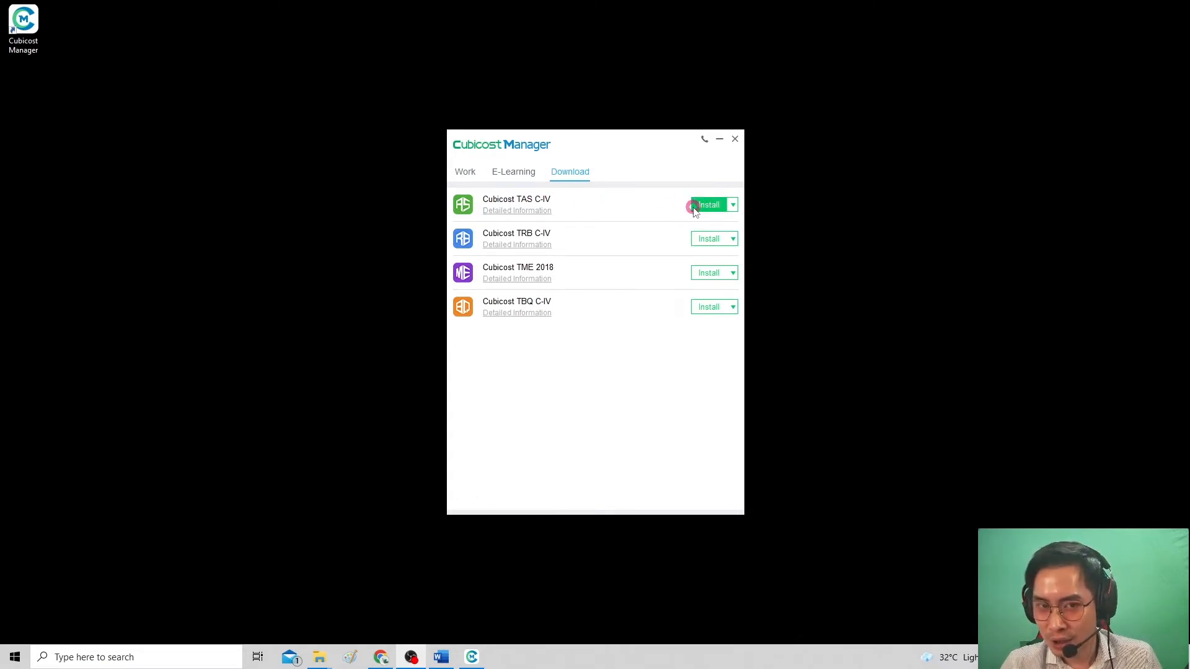
# Check which previous versions of Cubicost TAS C-IV can be downloaded, and close the options without downloading
pyautogui.click(733, 205)
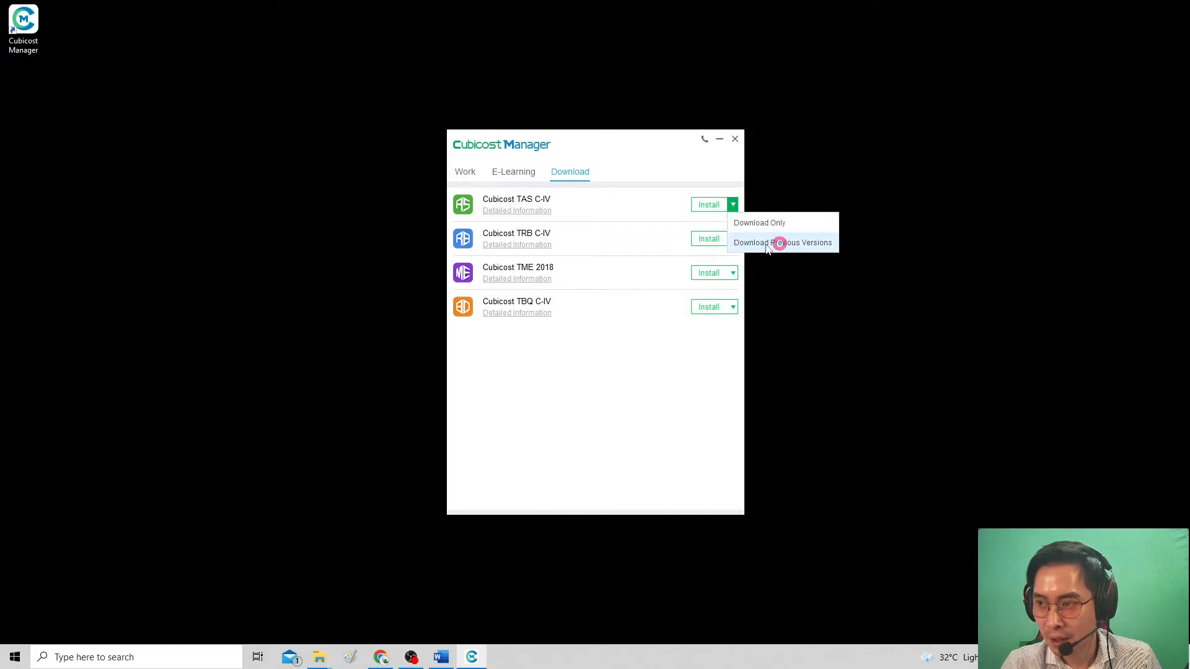
pyautogui.click(806, 244)
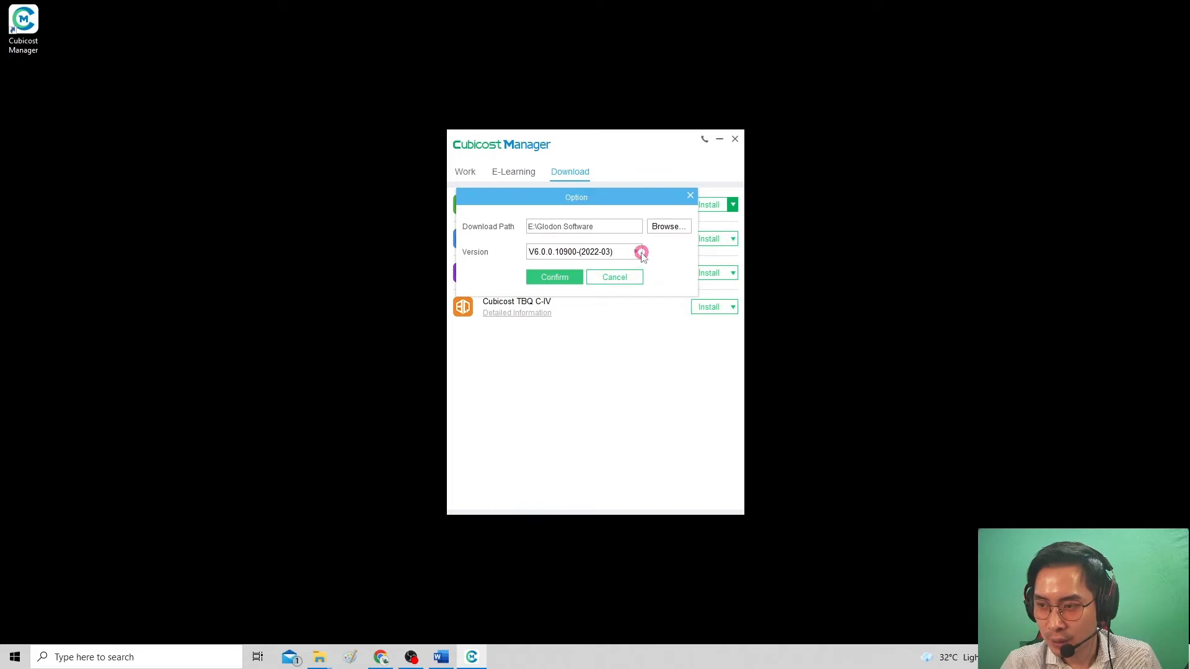
pyautogui.moveTo(587, 201); pyautogui.dragTo(576, 252)
pyautogui.click(631, 304)
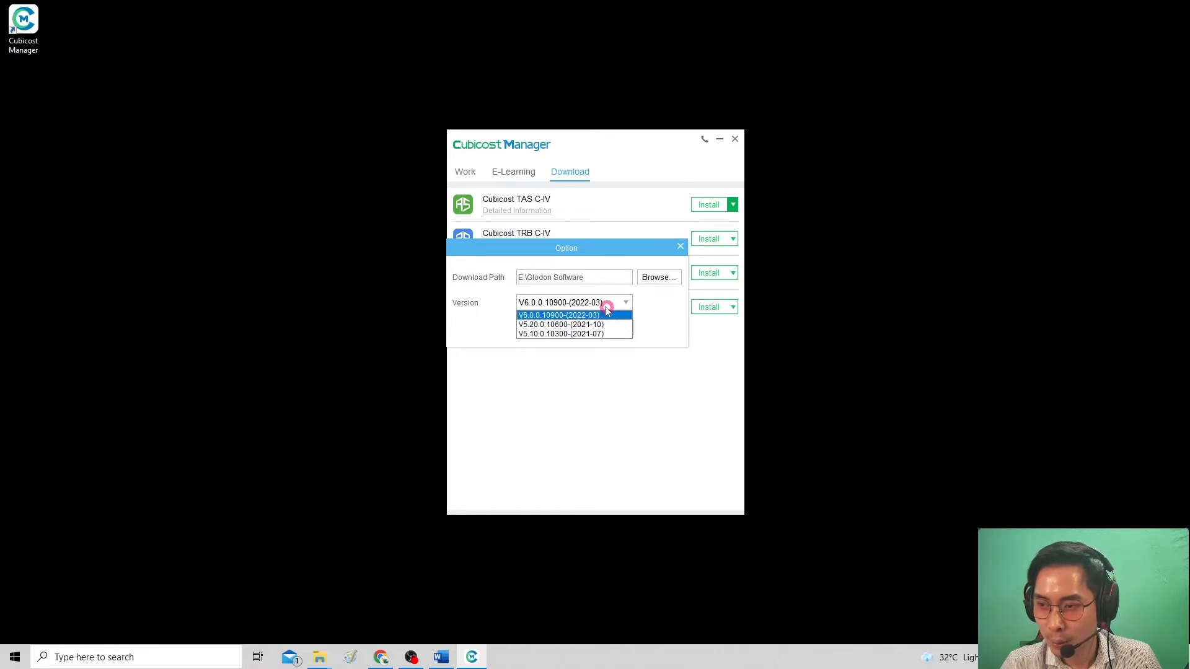
pyautogui.click(659, 303)
pyautogui.click(681, 248)
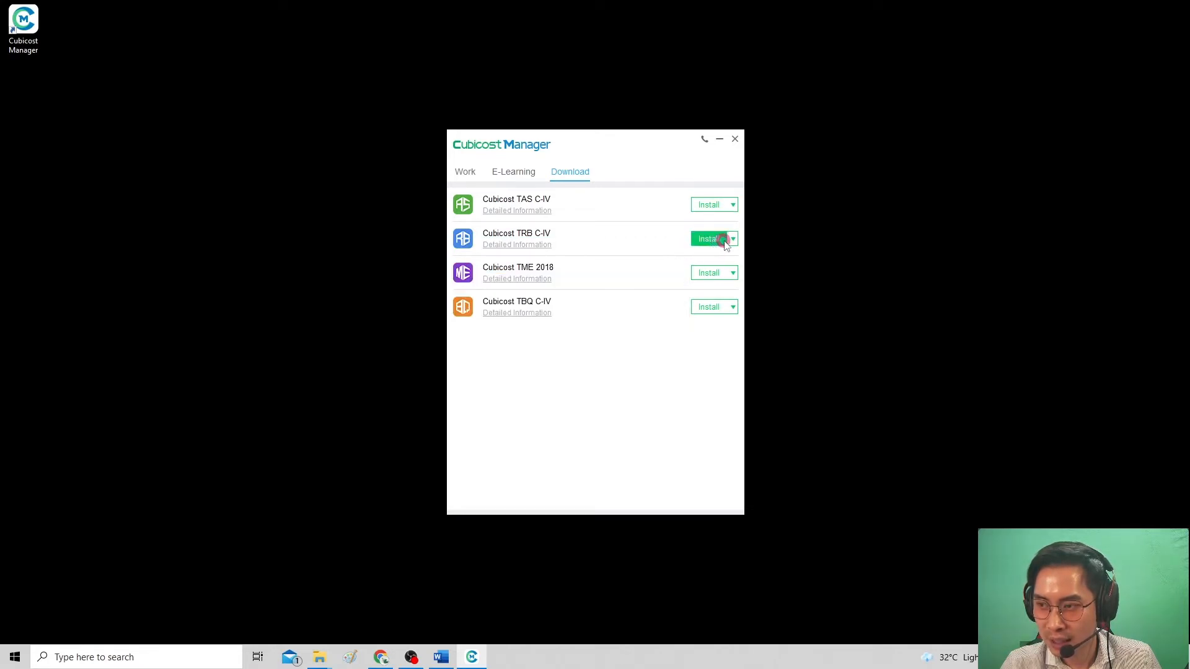
# Check which previous versions of Cubicost TRB C-IV are offered in English, and close the options without downloading
pyautogui.click(733, 239)
pyautogui.click(753, 275)
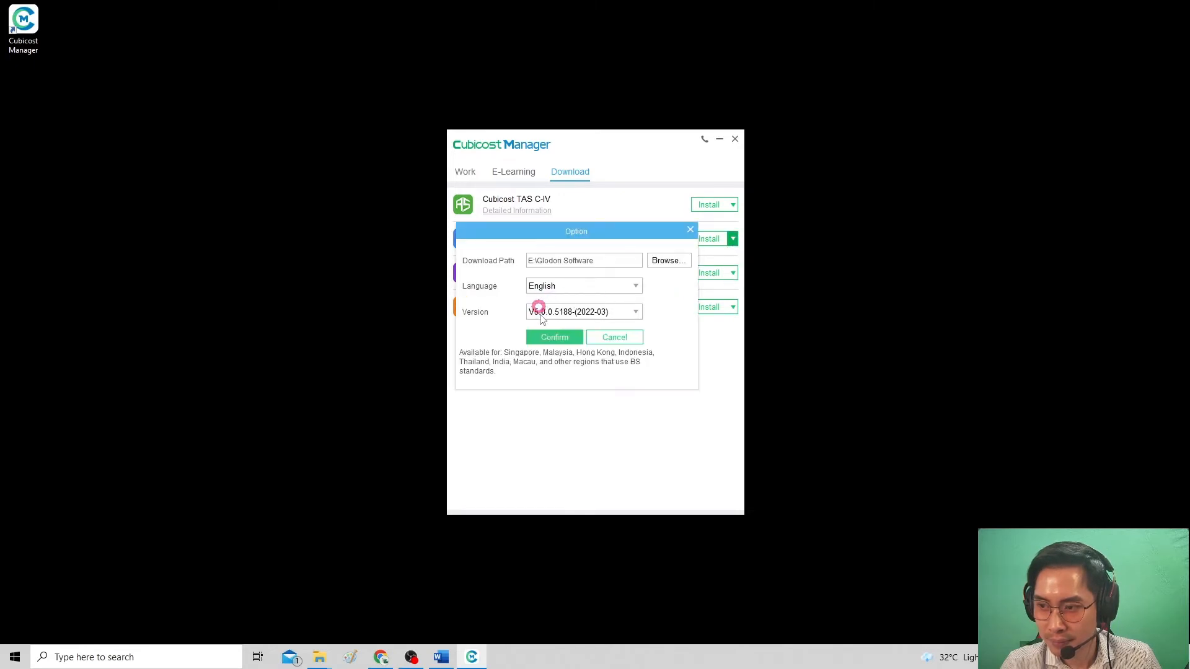
pyautogui.click(635, 312)
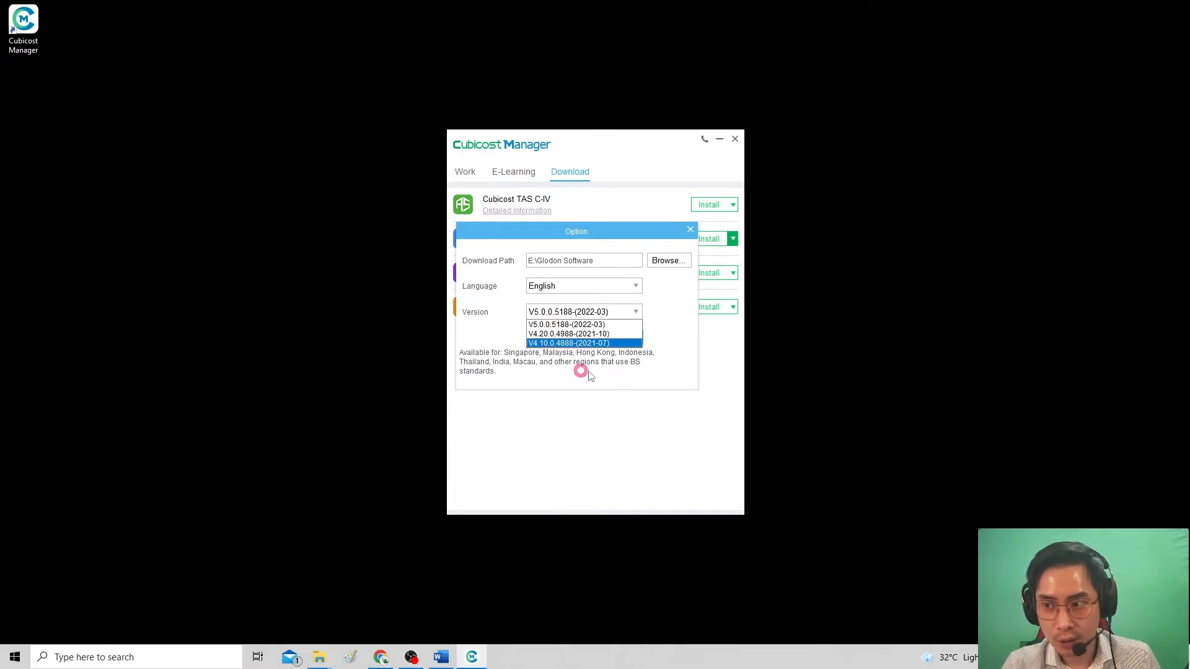
pyautogui.click(688, 319)
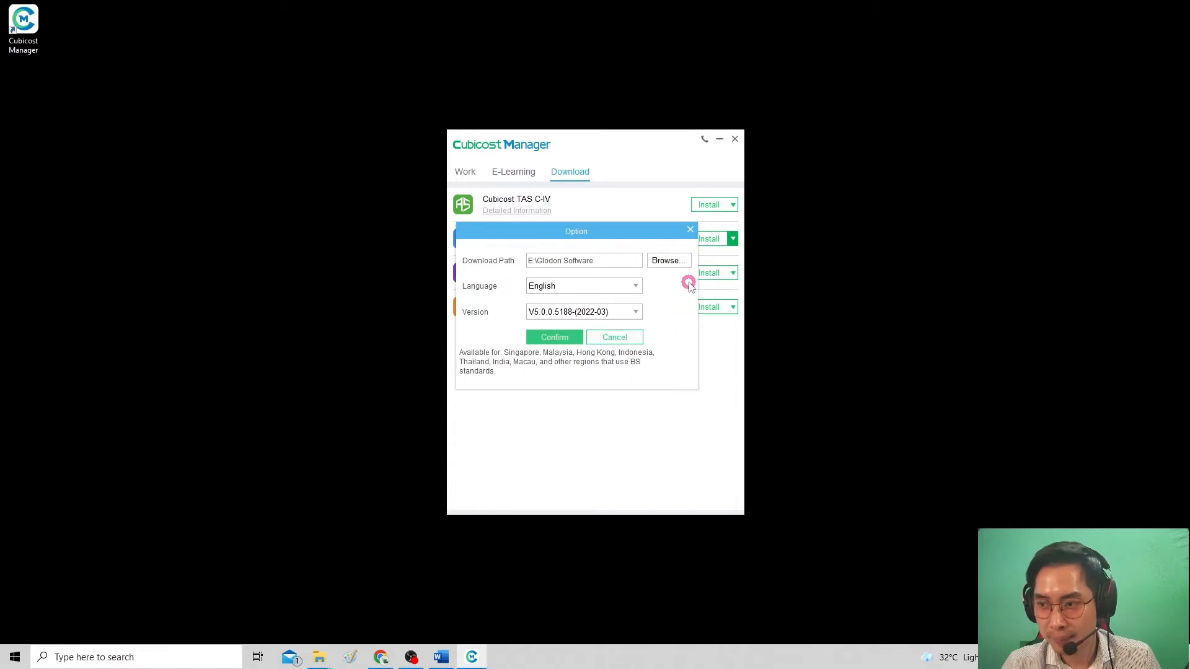
pyautogui.click(692, 229)
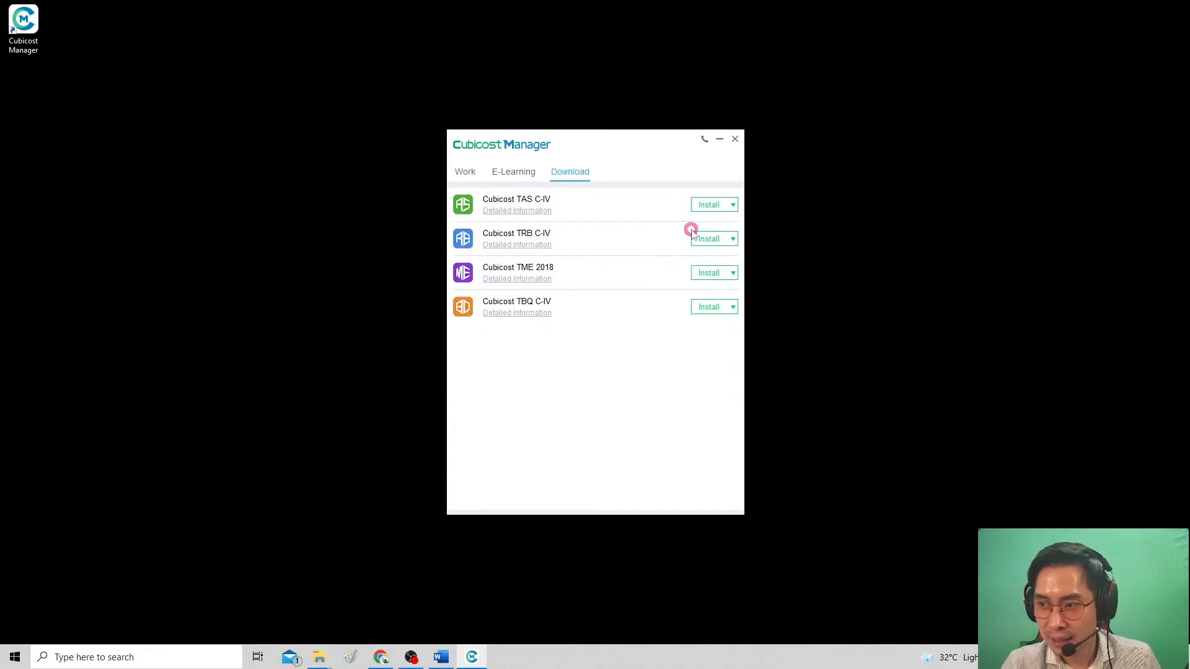
# Reopen the TAS C-IV previous-version options, examine the Glodon Software folder and its Setup TASC10900 contents, and close the options
pyautogui.click(734, 205)
pyautogui.click(770, 239)
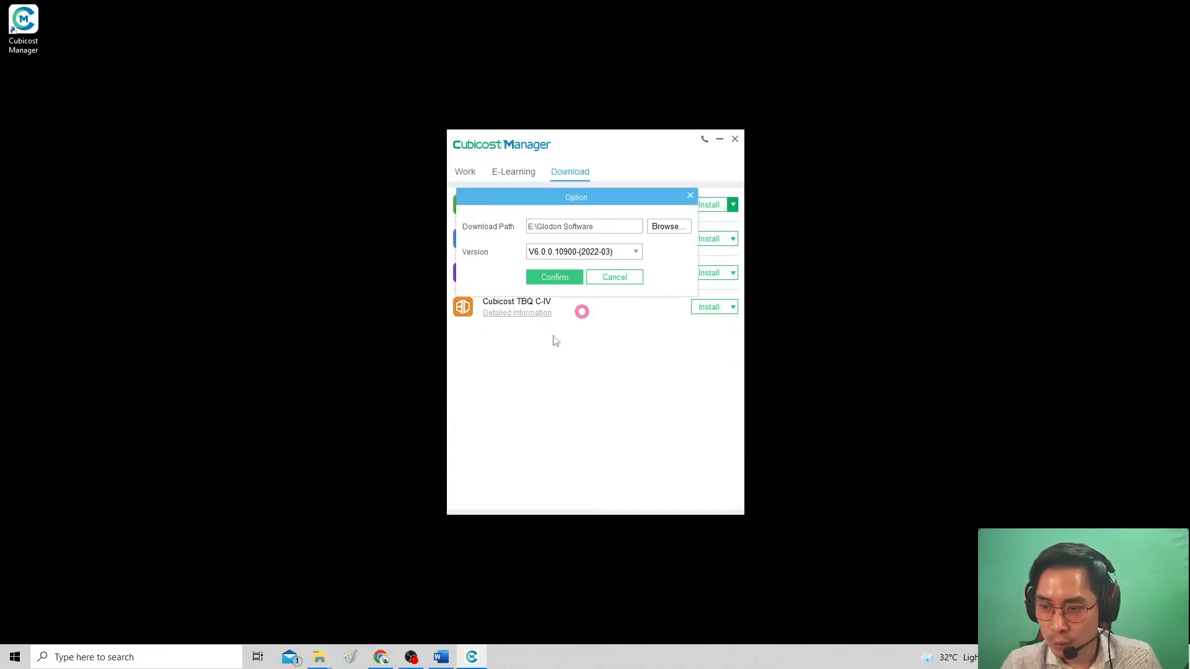
pyautogui.moveTo(319, 657)
pyautogui.click(333, 602)
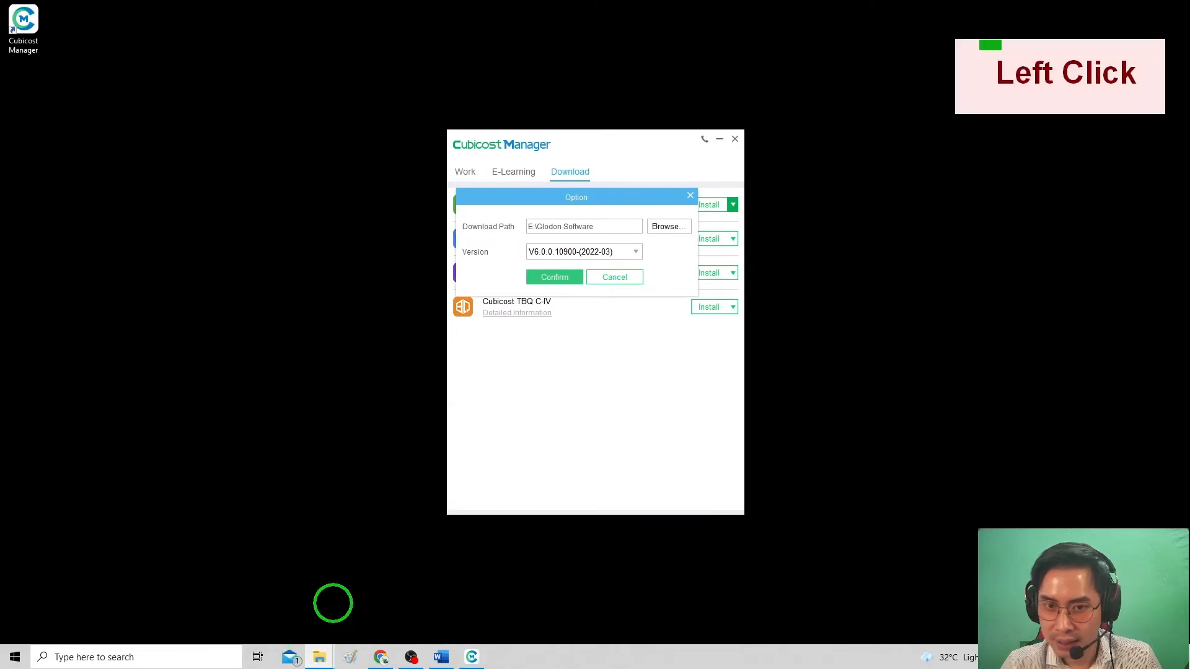
pyautogui.moveTo(0, 155); pyautogui.dragTo(319, 100)
pyautogui.click(118, 414)
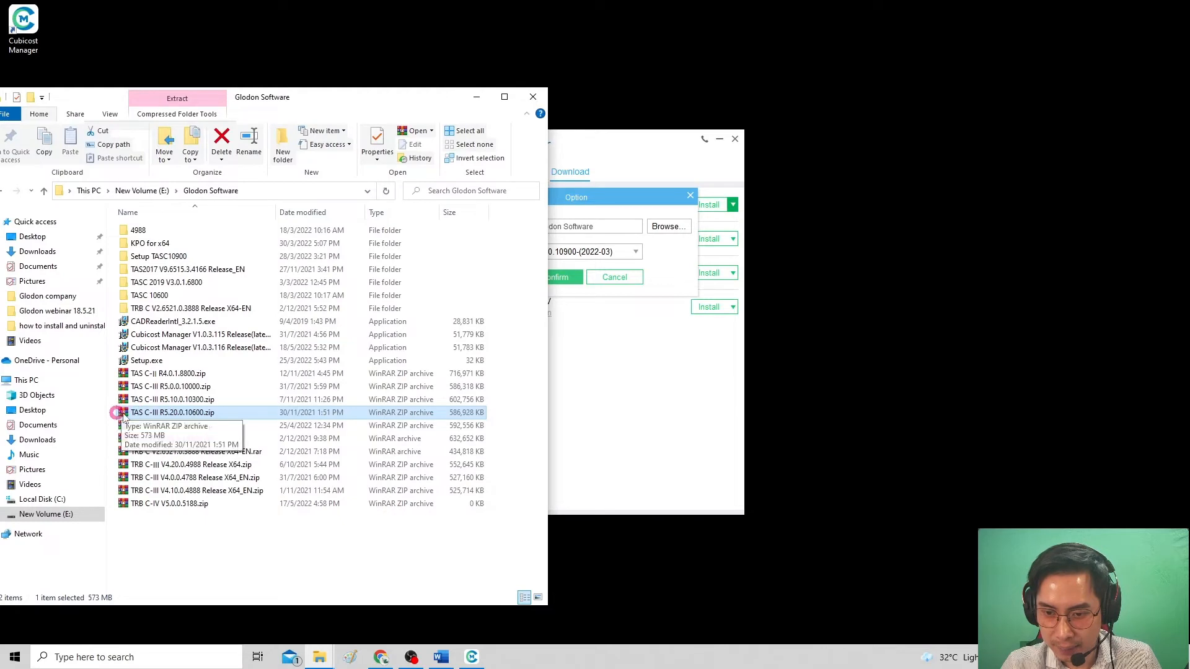
pyautogui.click(155, 413)
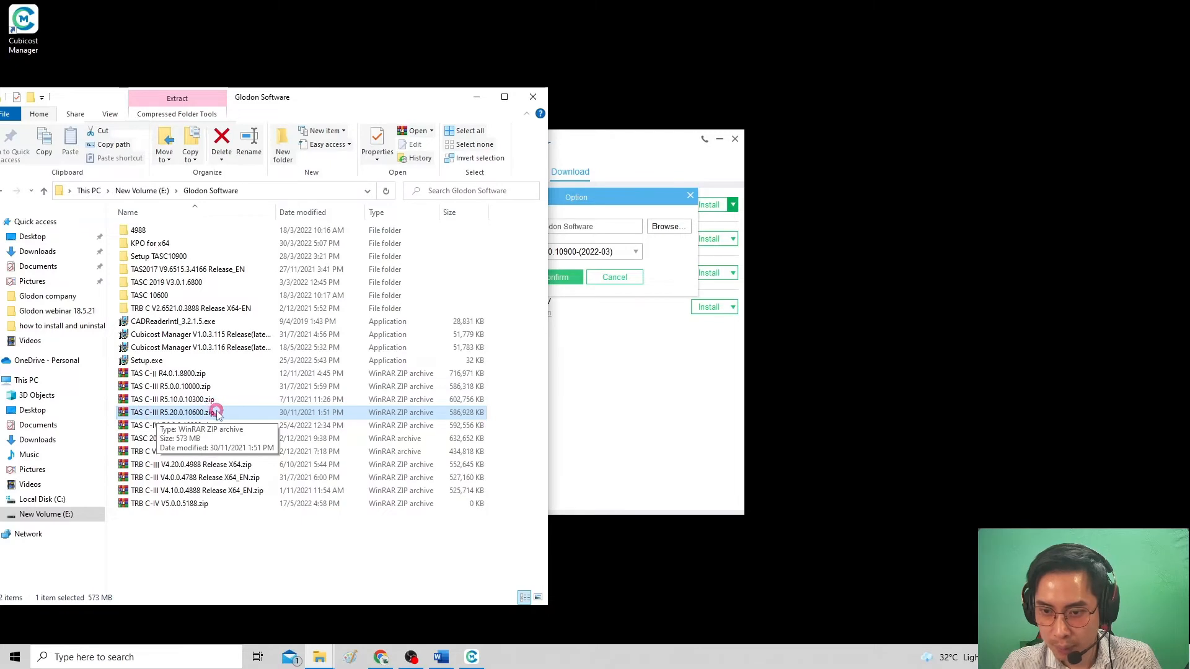
pyautogui.click(216, 283)
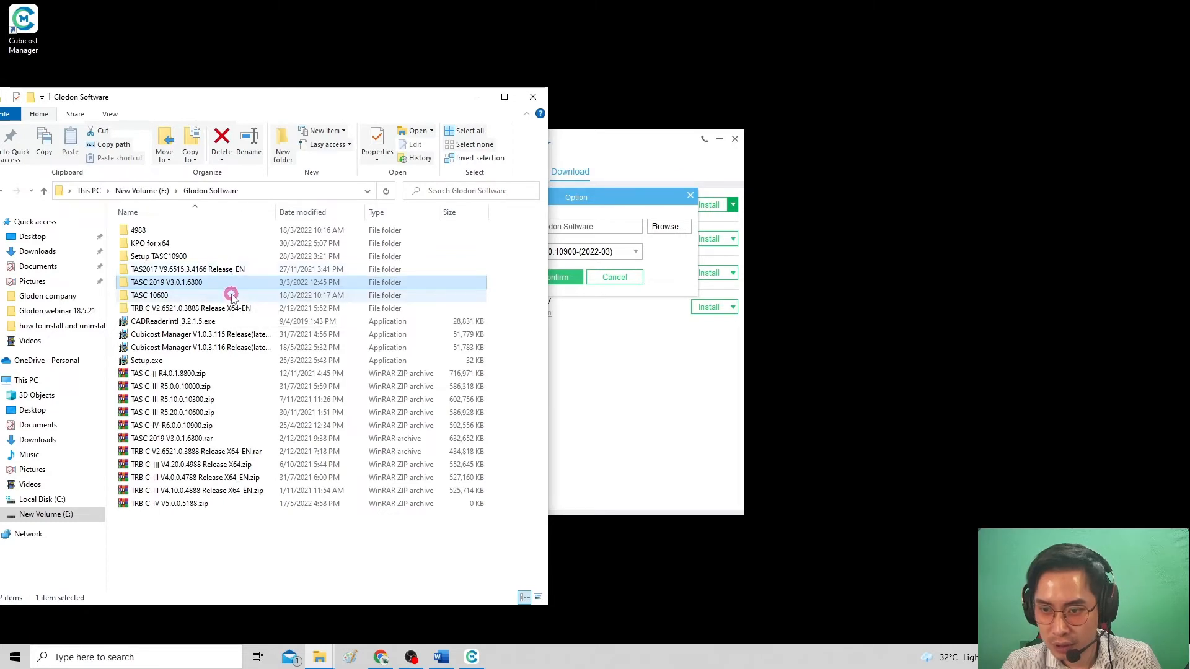
pyautogui.doubleClick(233, 257)
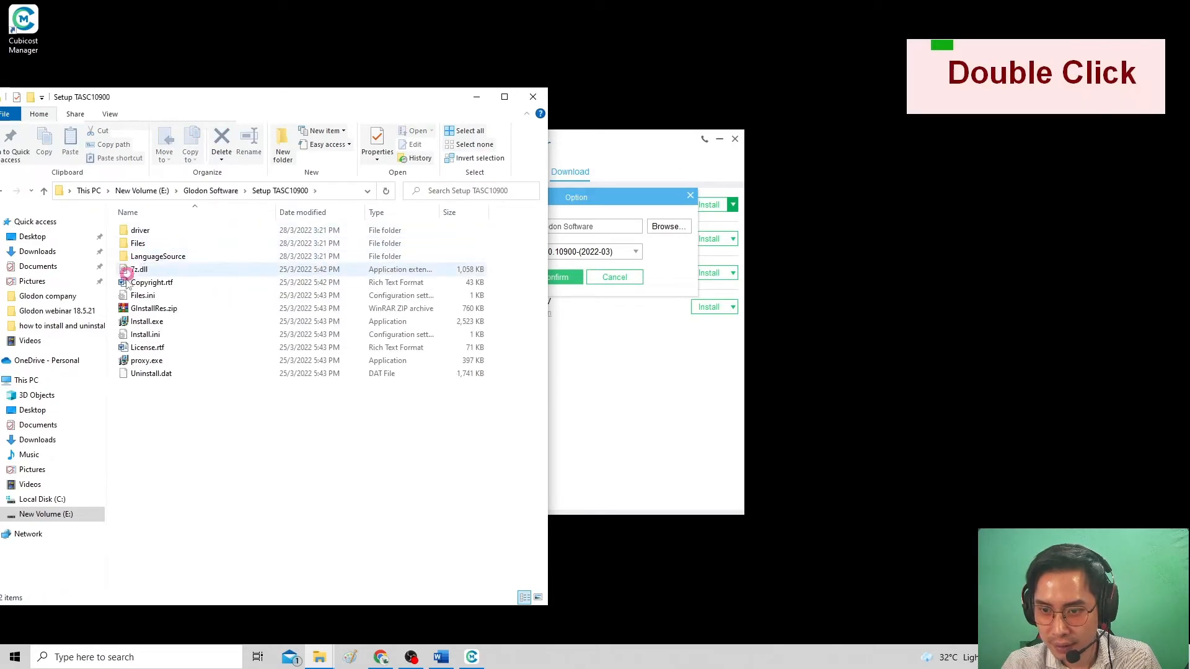
pyautogui.moveTo(243, 97); pyautogui.dragTo(0, 87)
pyautogui.click(690, 195)
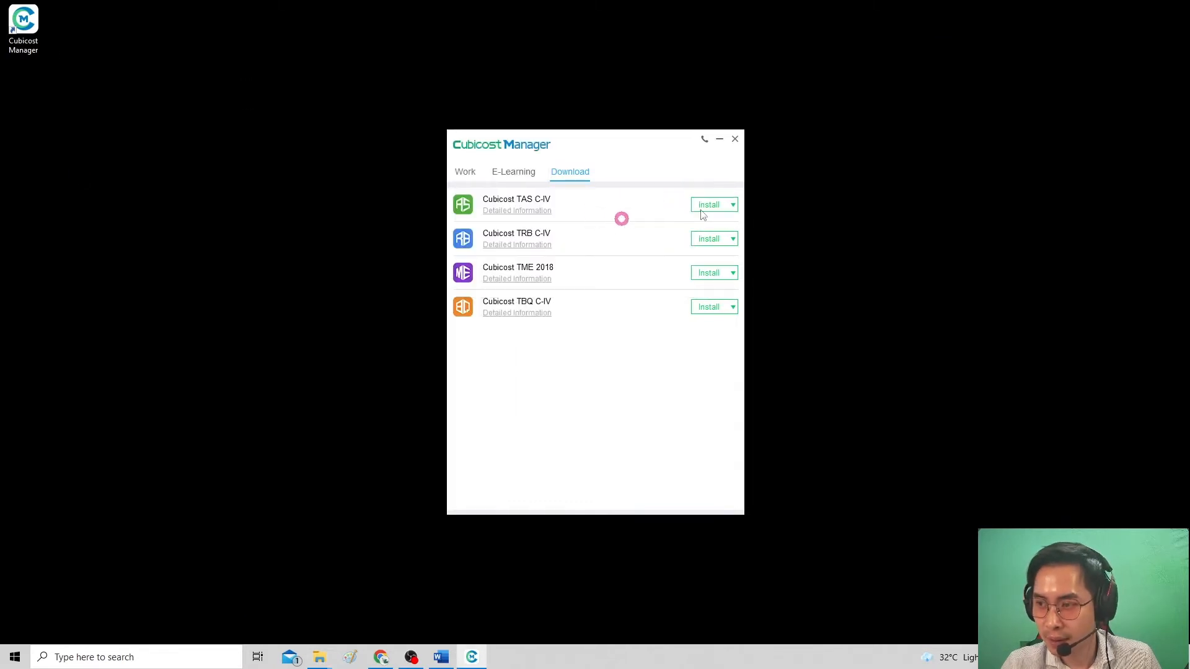
# Start the Cubicost TAS C-IV installation and keep only the Malaysian Standard Method of Measurement of Building Works (Second Edition) calculation rule
pyautogui.click(694, 204)
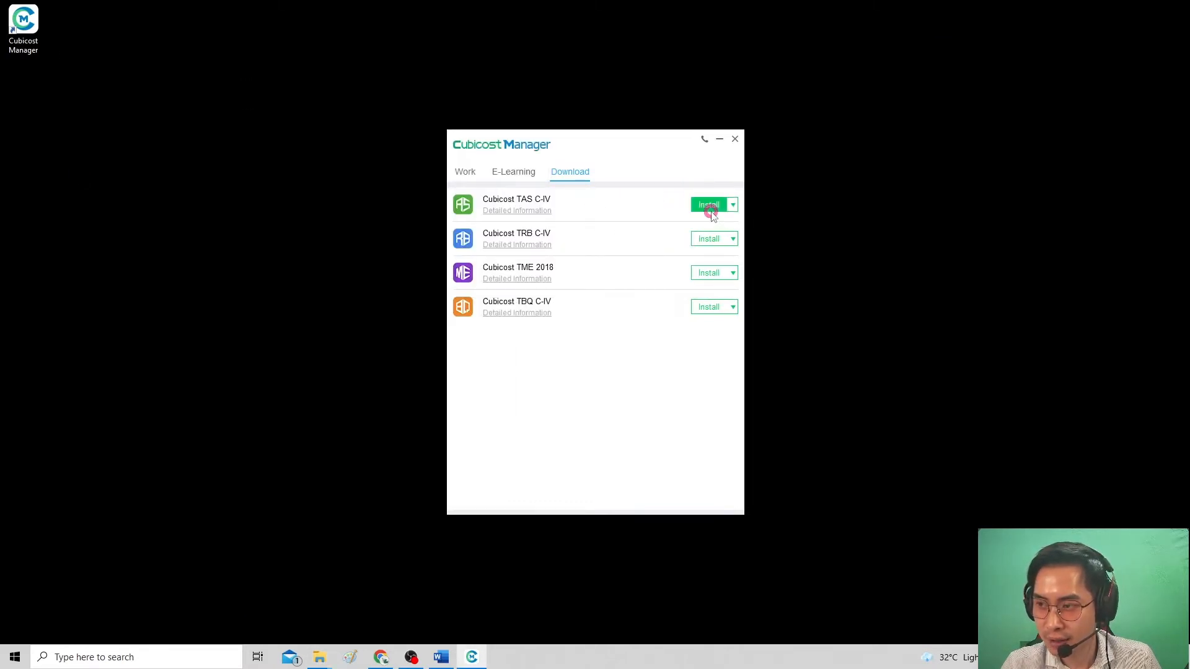
pyautogui.click(711, 209)
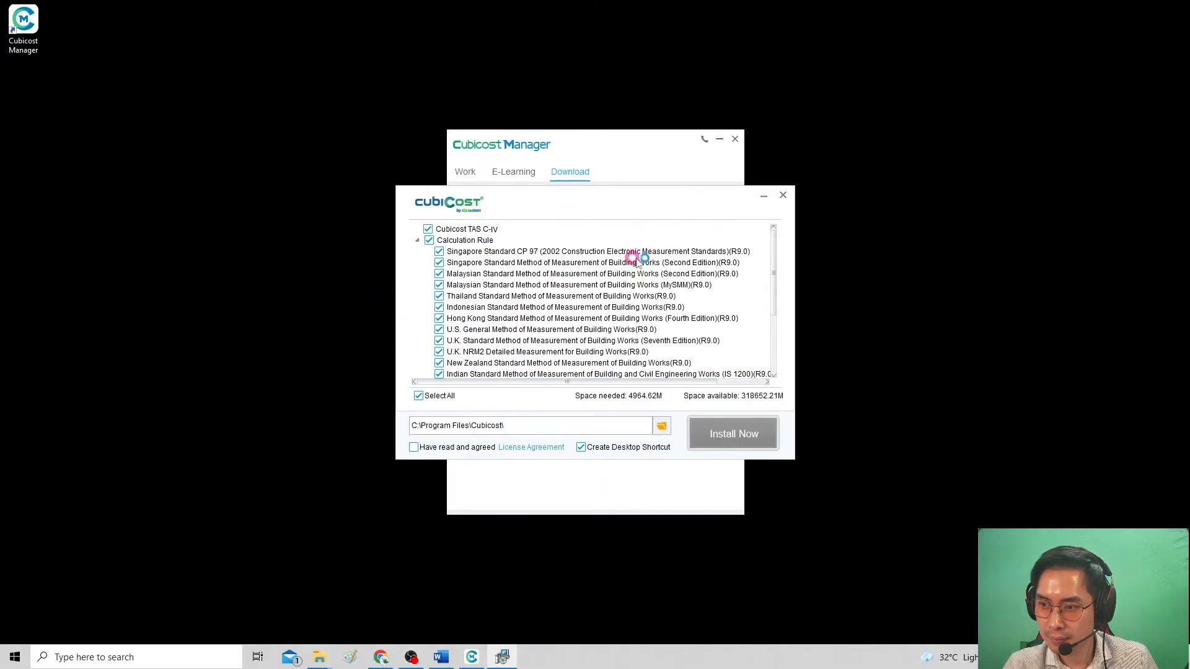
pyautogui.moveTo(536, 208); pyautogui.dragTo(531, 256)
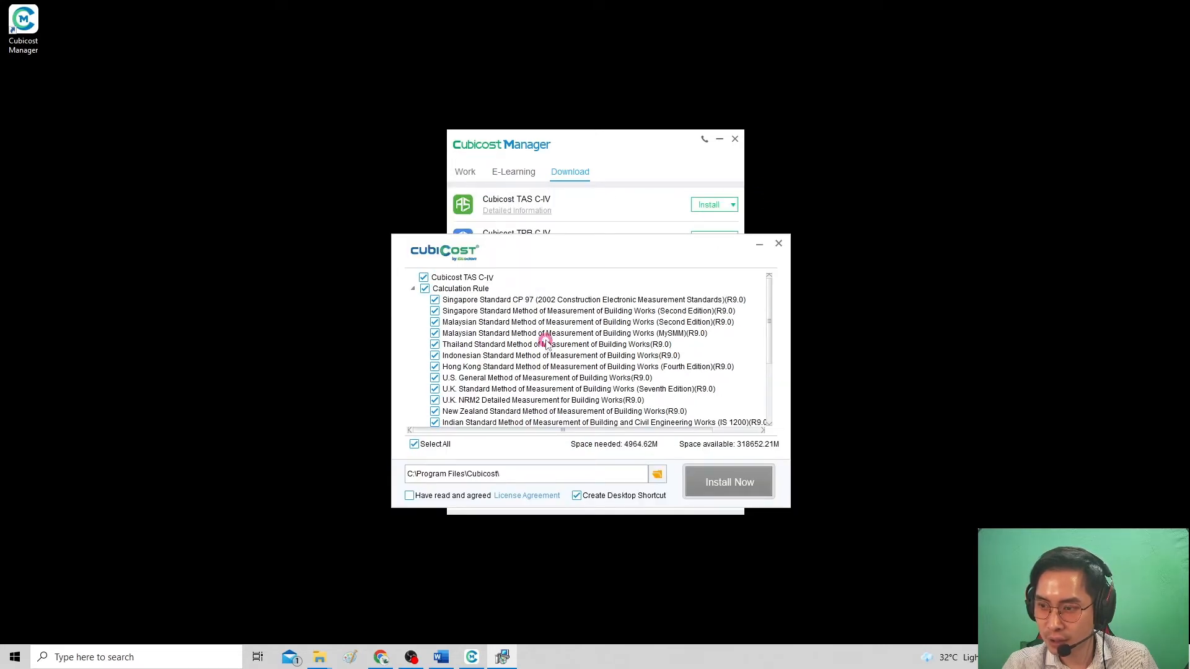
pyautogui.moveTo(565, 256); pyautogui.dragTo(566, 271)
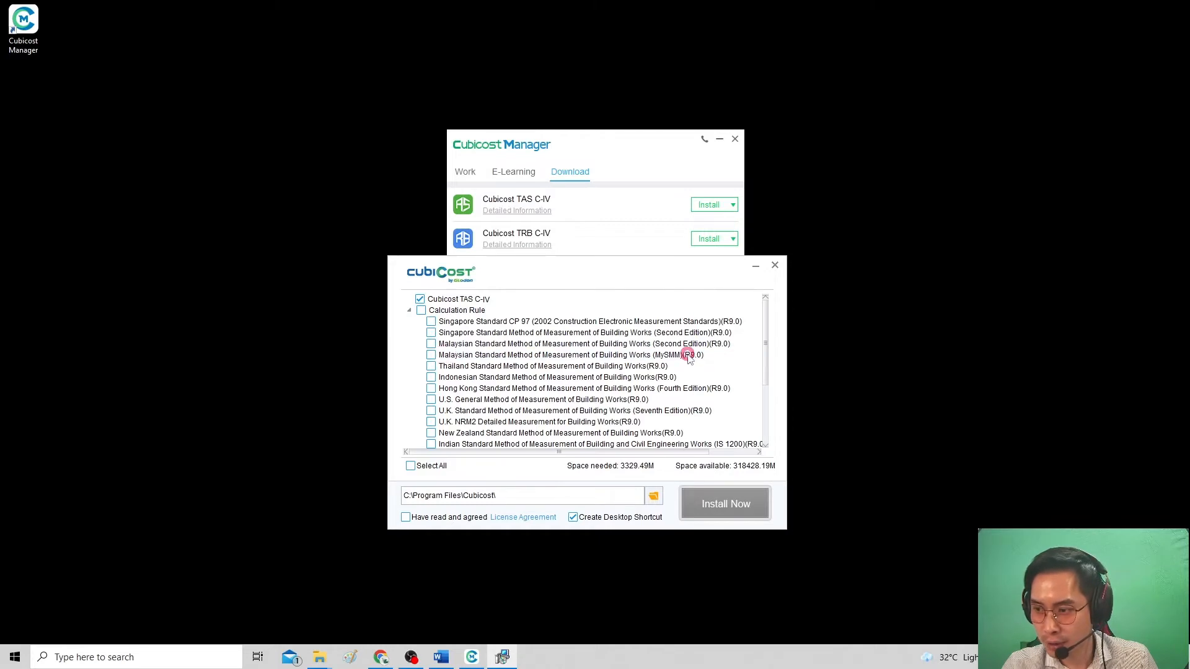
pyautogui.click(431, 345)
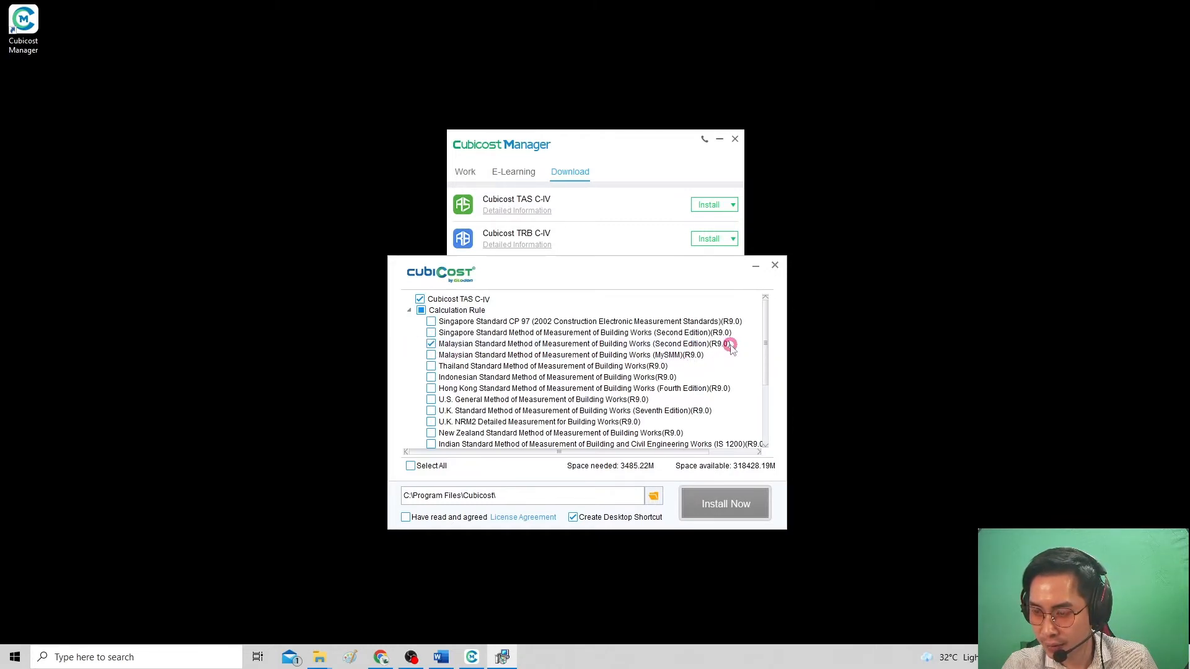
pyautogui.scroll(-2, 524, 433)
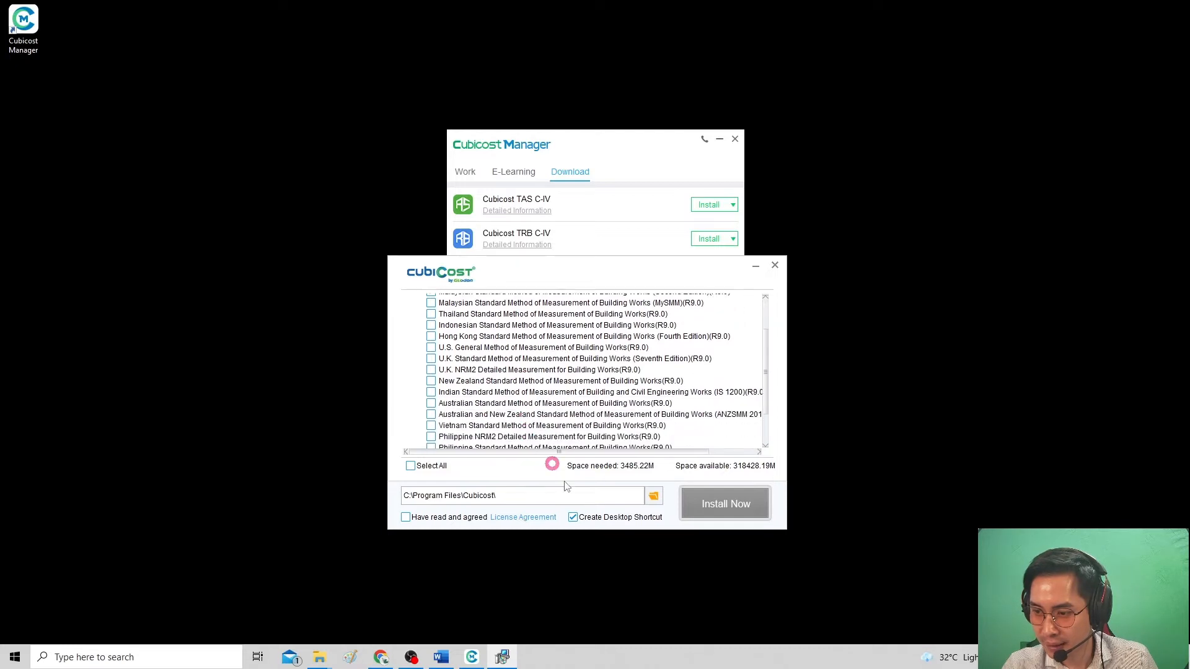
pyautogui.scroll(-3, 545, 458)
# Accept the License Agreement and install TAS C-IV into C:\Program Files\Cubicost\ with a desktop shortcut
pyautogui.click(405, 517)
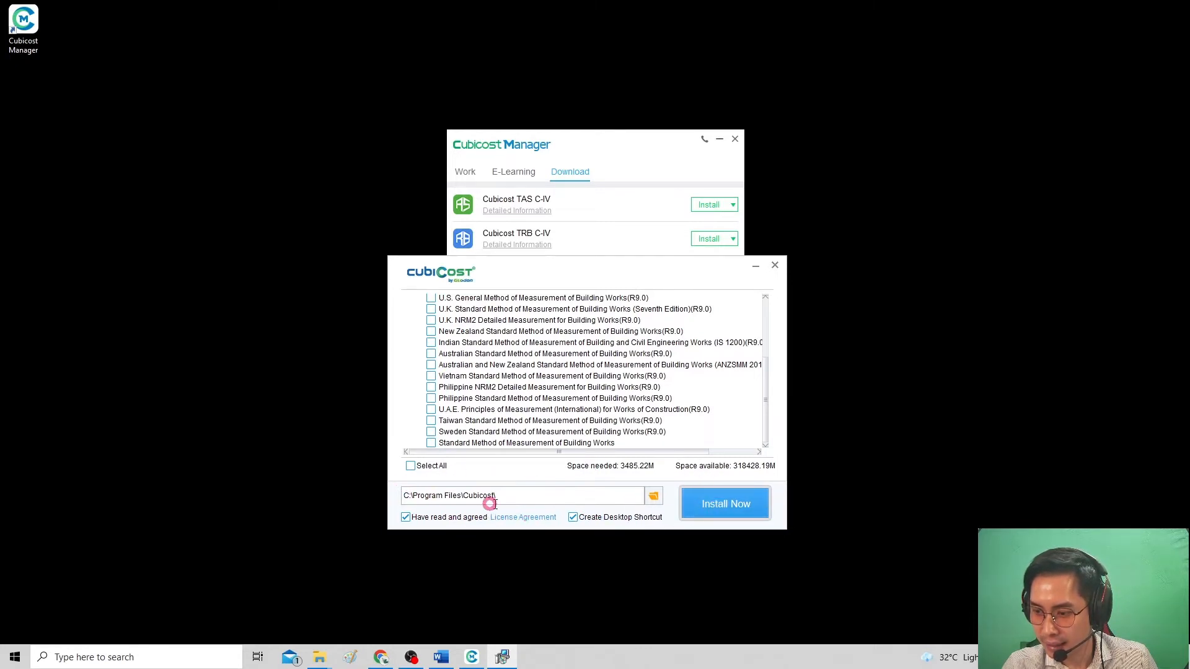
pyautogui.moveTo(509, 496); pyautogui.dragTo(403, 495)
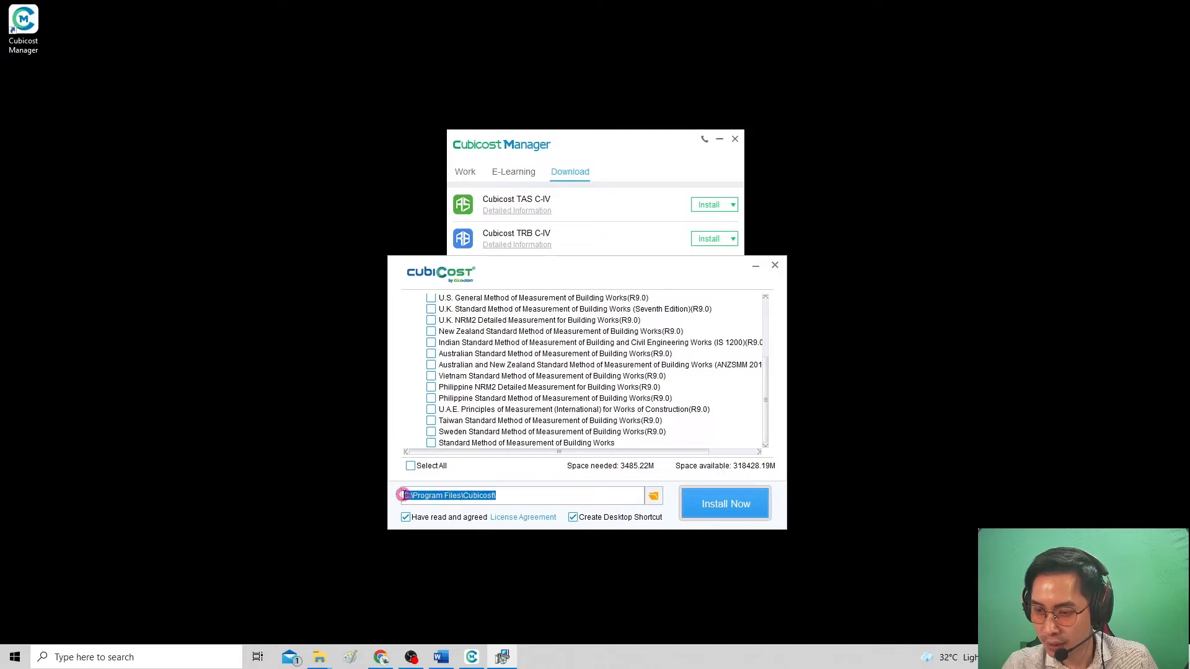
pyautogui.click(531, 496)
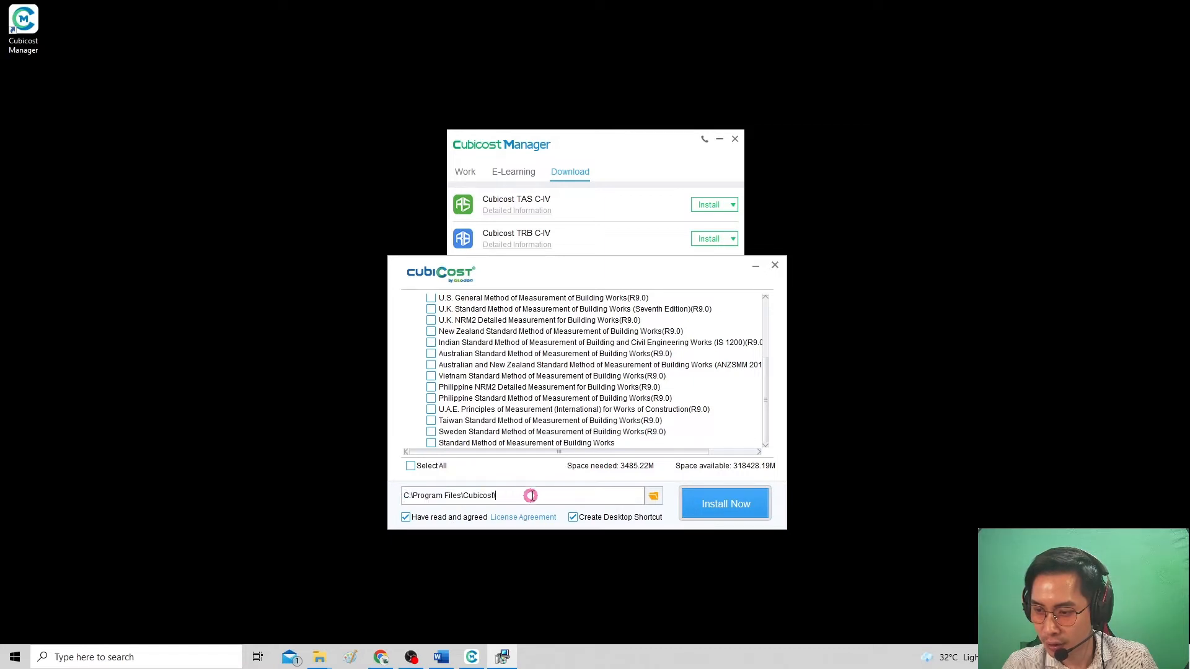
pyautogui.click(760, 512)
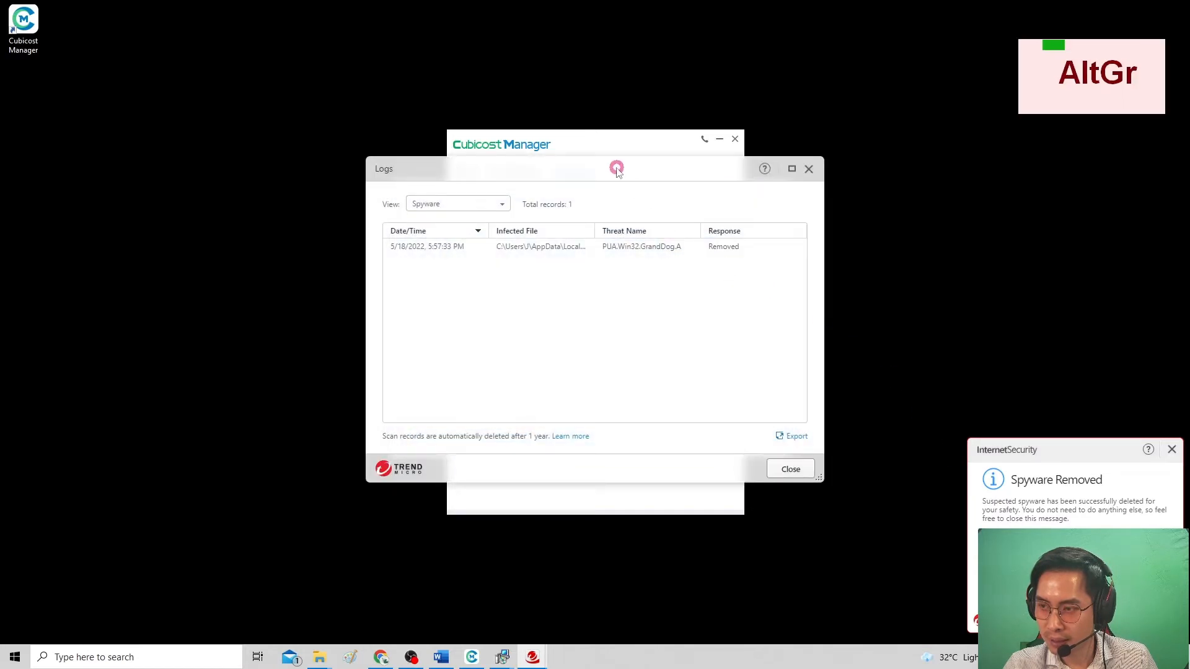
# Examine the details and restore option of the removed PUA.Win32.GrandDog.A record in the spyware logs, and close the logs
pyautogui.moveTo(617, 171); pyautogui.dragTo(940, 164)
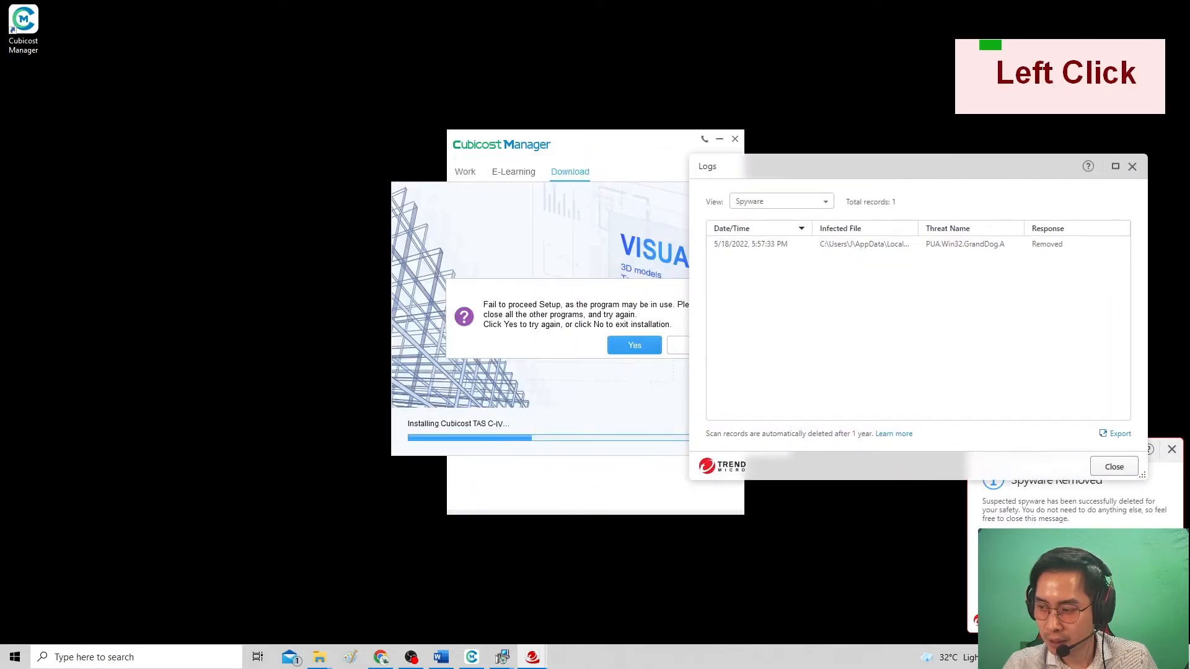
pyautogui.click(972, 243)
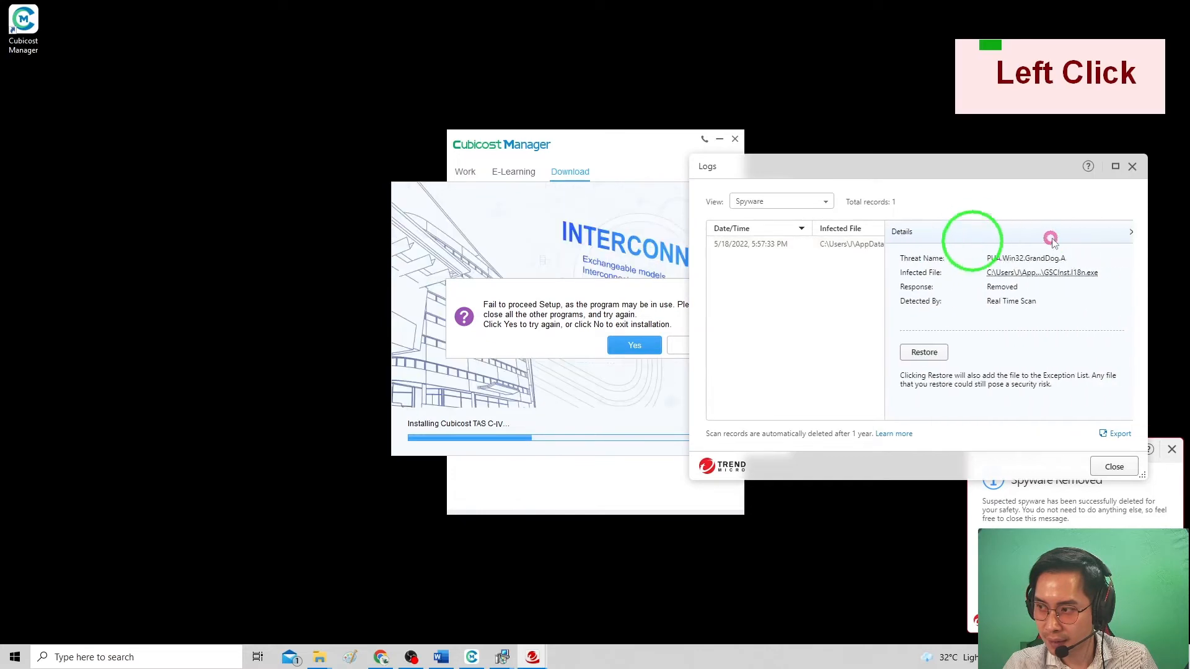
pyautogui.click(921, 351)
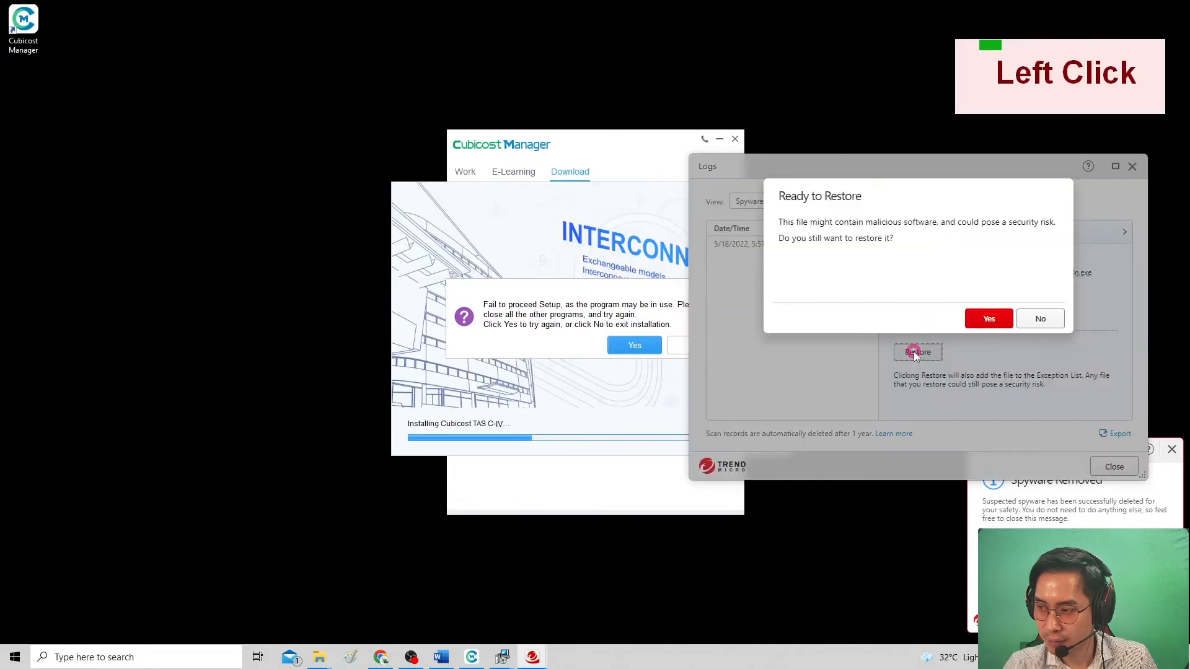
pyautogui.click(993, 323)
pyautogui.click(1046, 322)
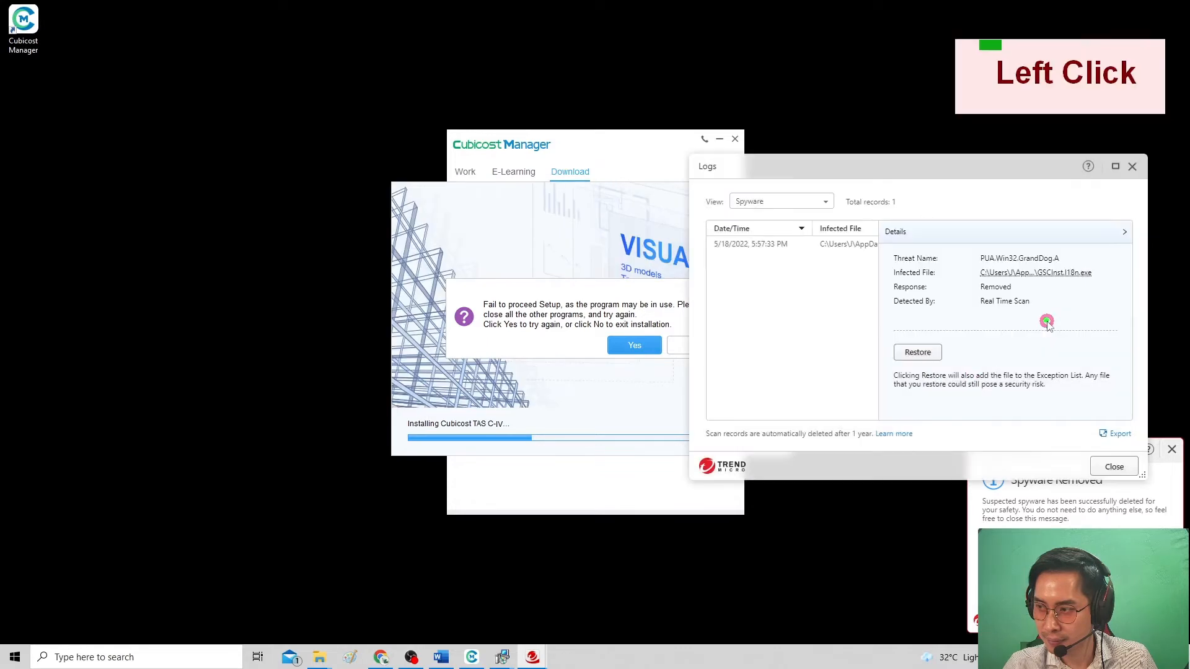
pyautogui.click(1132, 167)
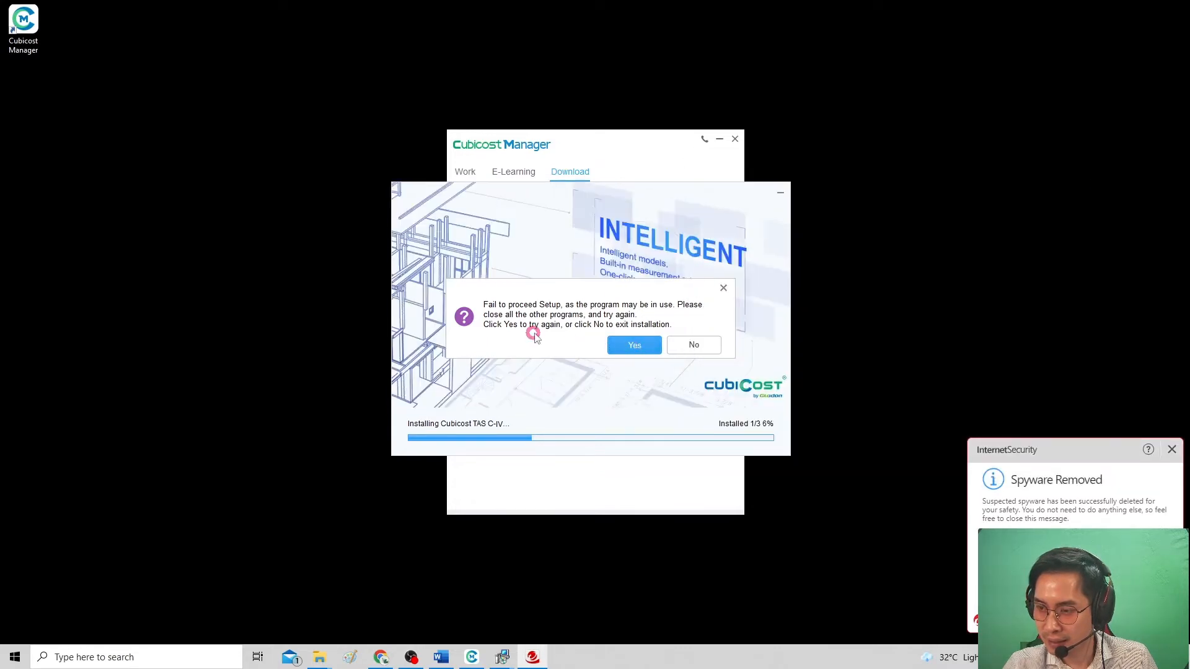
# Retry the interrupted TAS C-IV setup through to completion and launch Cubicost TAS C-IV from its desktop shortcut
pyautogui.click(634, 345)
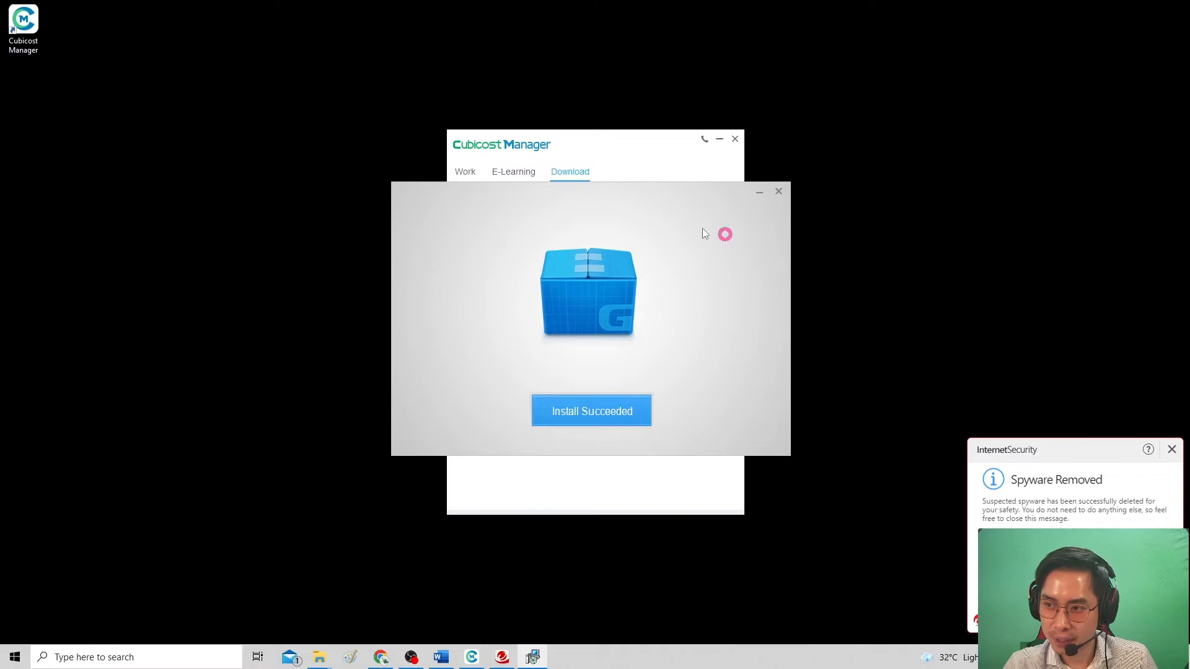
pyautogui.click(618, 411)
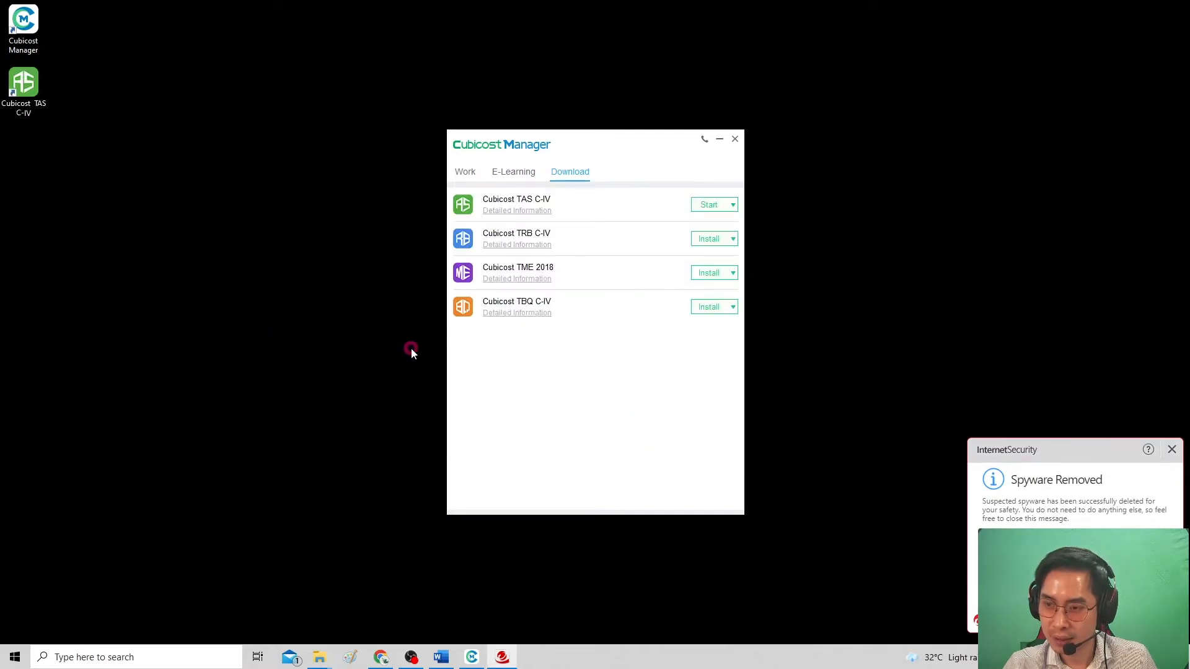
pyautogui.doubleClick(35, 99)
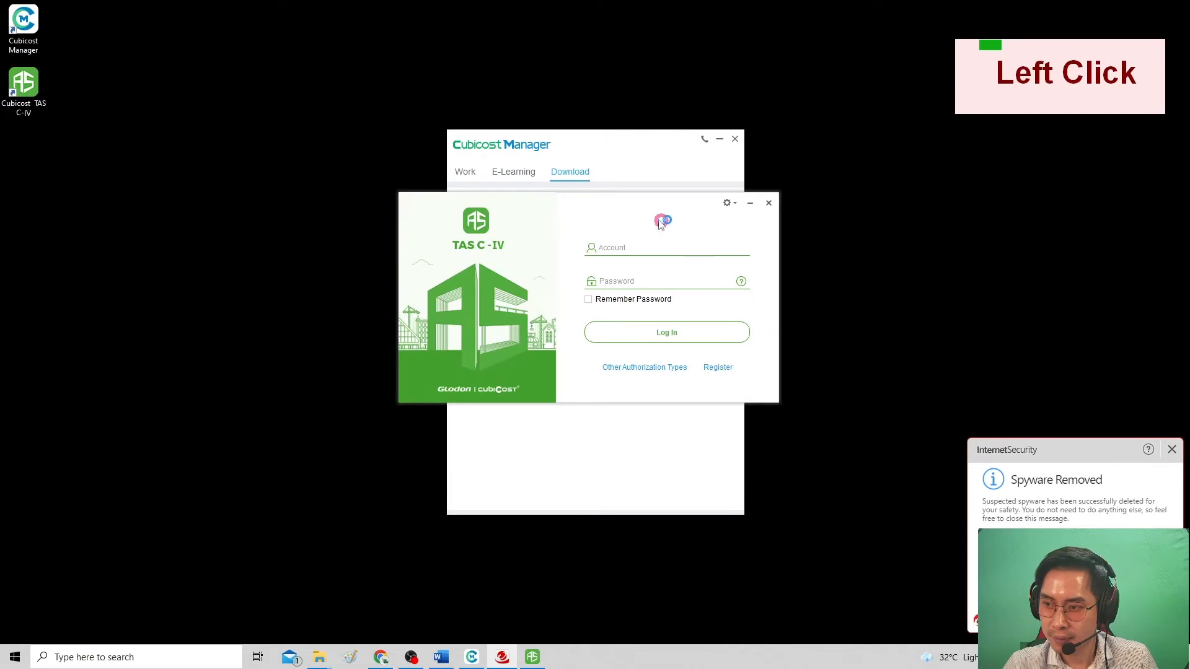
# Move the TAS C-IV login window aside and examine its Account and Password fields
pyautogui.moveTo(642, 205); pyautogui.dragTo(322, 207)
pyautogui.click(316, 251)
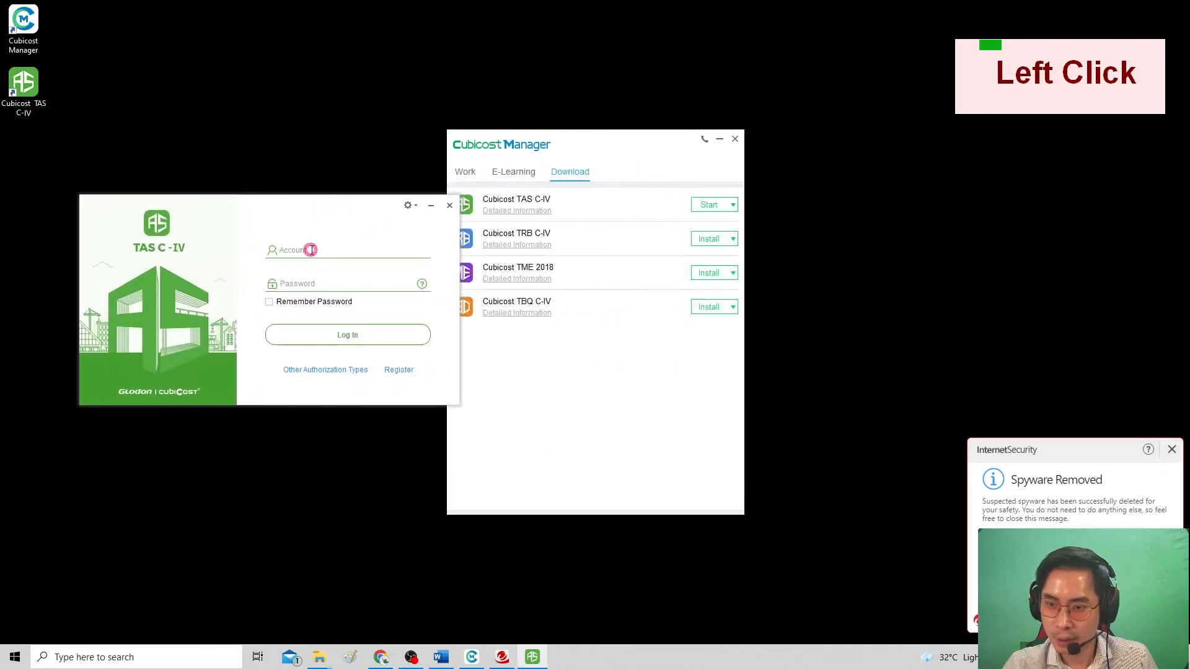
pyautogui.click(299, 285)
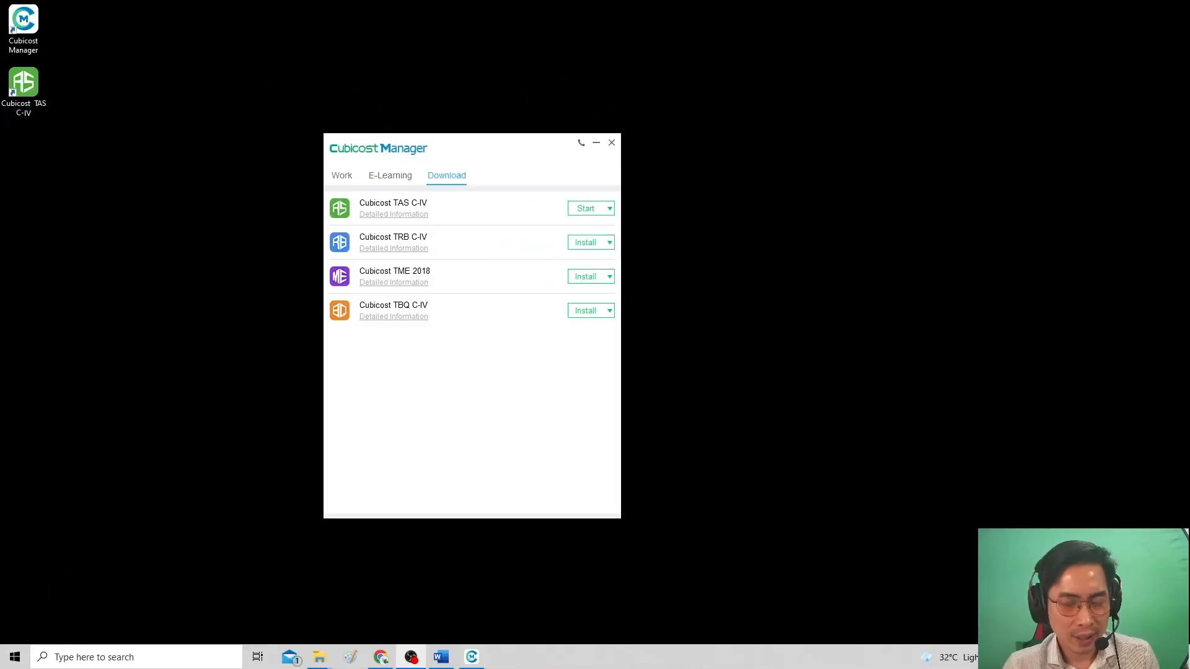
# Download the previous English TRB version V4.20.0.4988-(2021-10) to E:\Cubicost Downloads, and dismiss the completion message
pyautogui.click(424, 244)
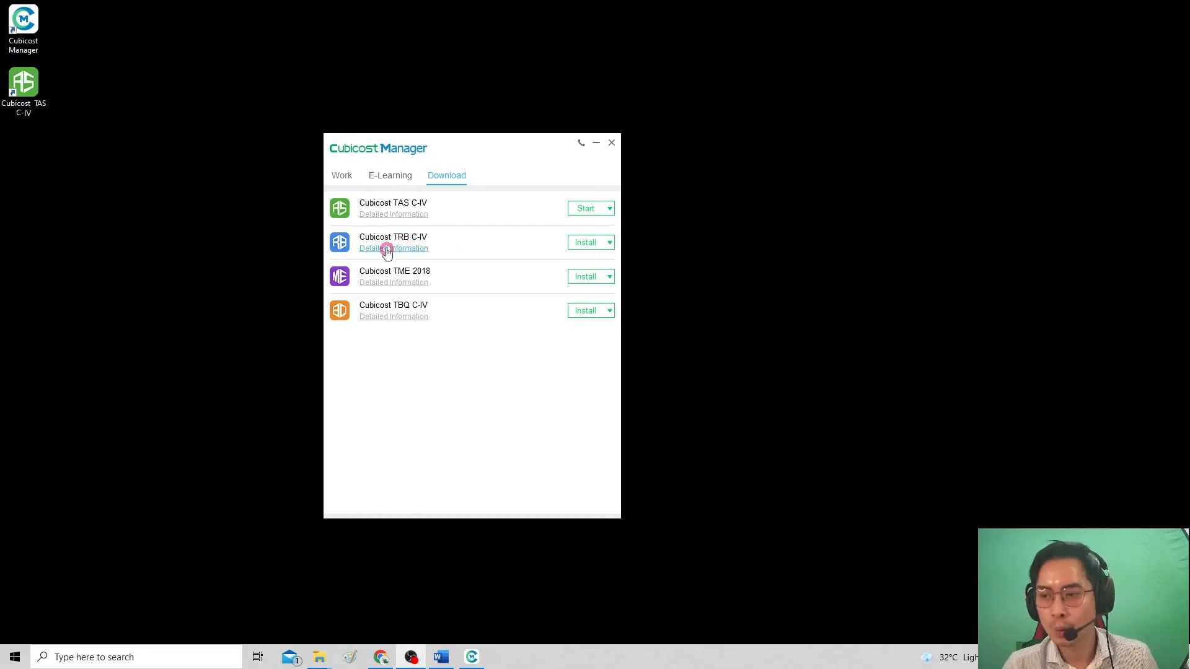
pyautogui.click(610, 242)
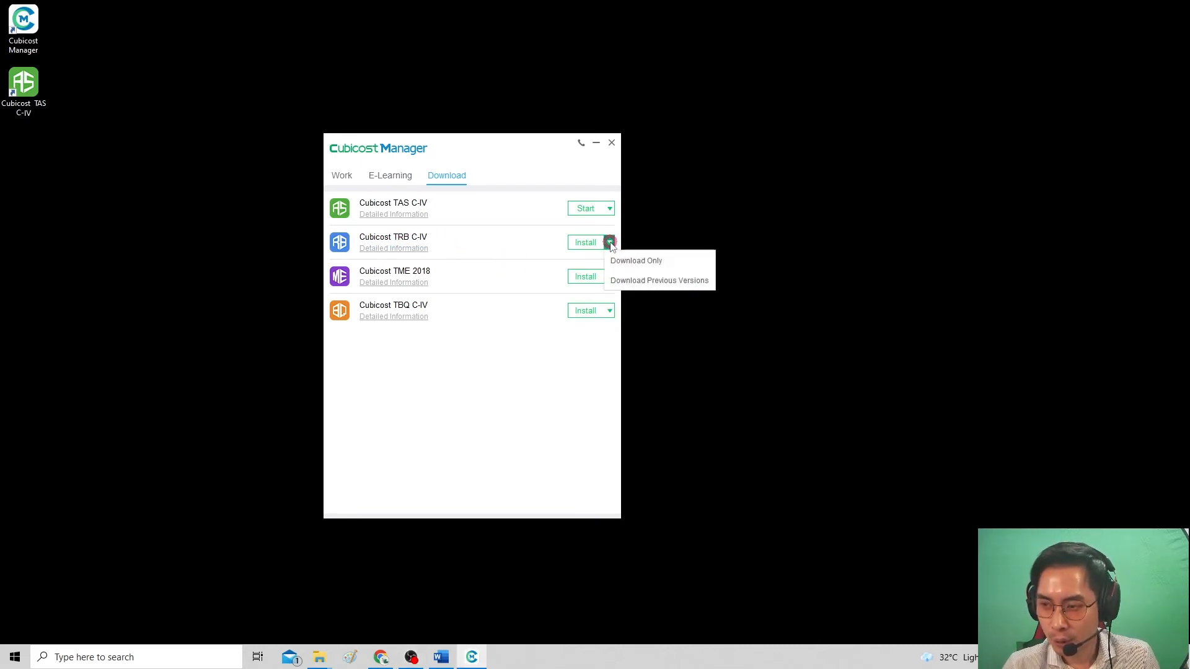
pyautogui.click(690, 282)
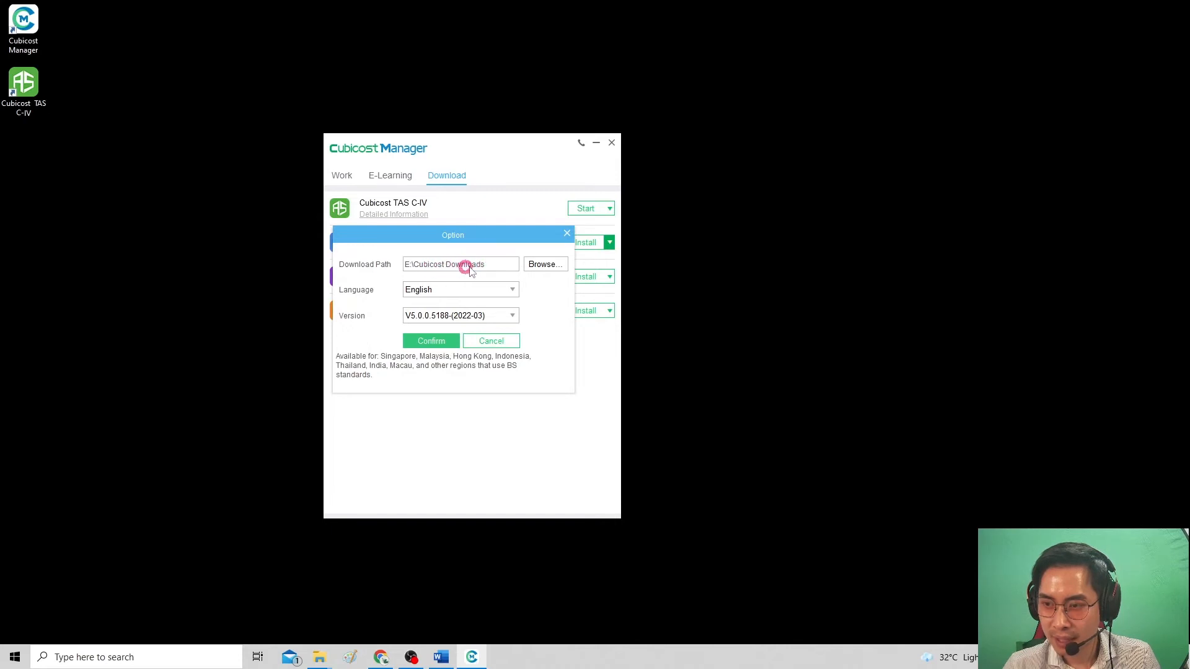
pyautogui.click(502, 316)
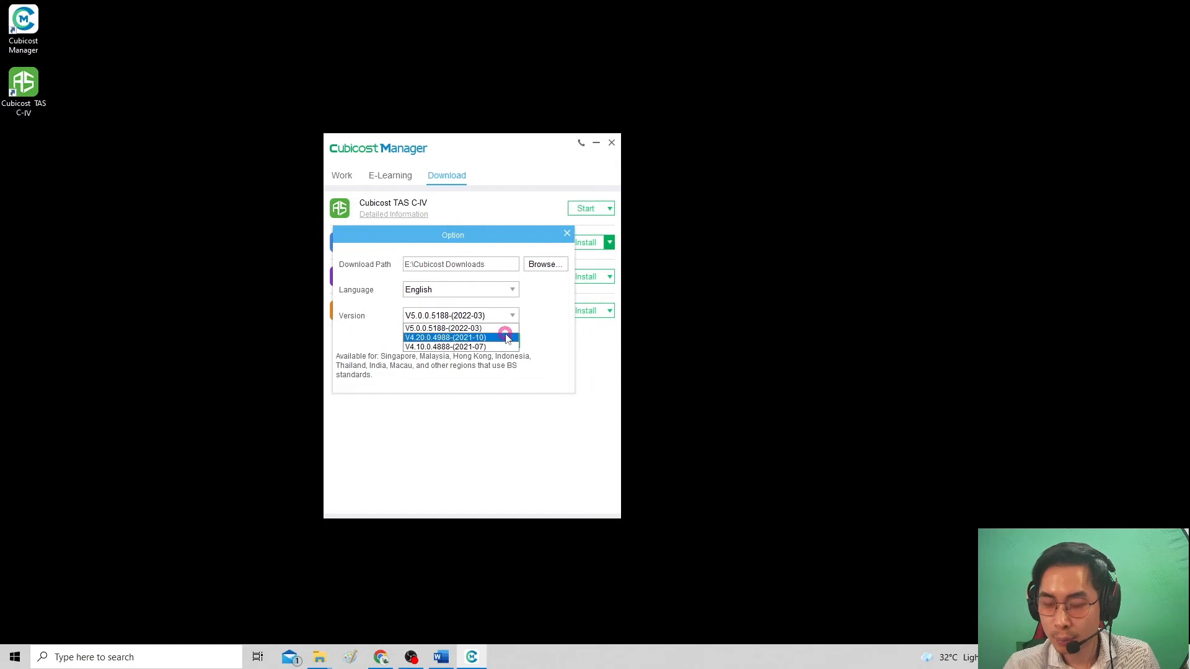
pyautogui.click(506, 338)
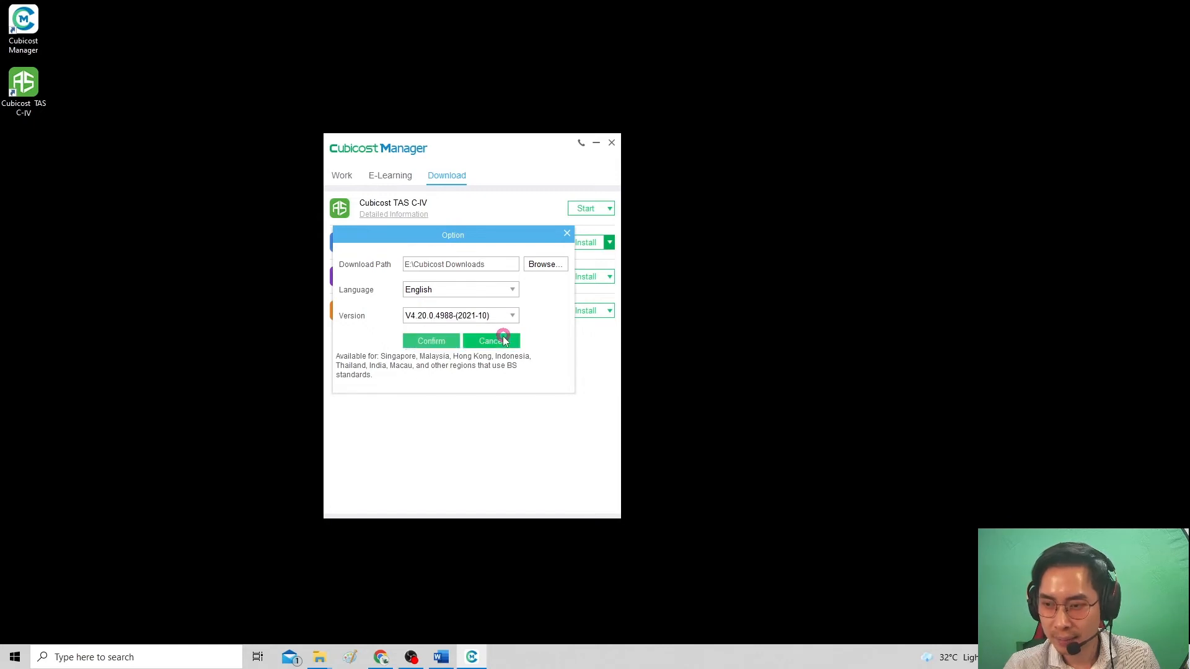
pyautogui.click(445, 343)
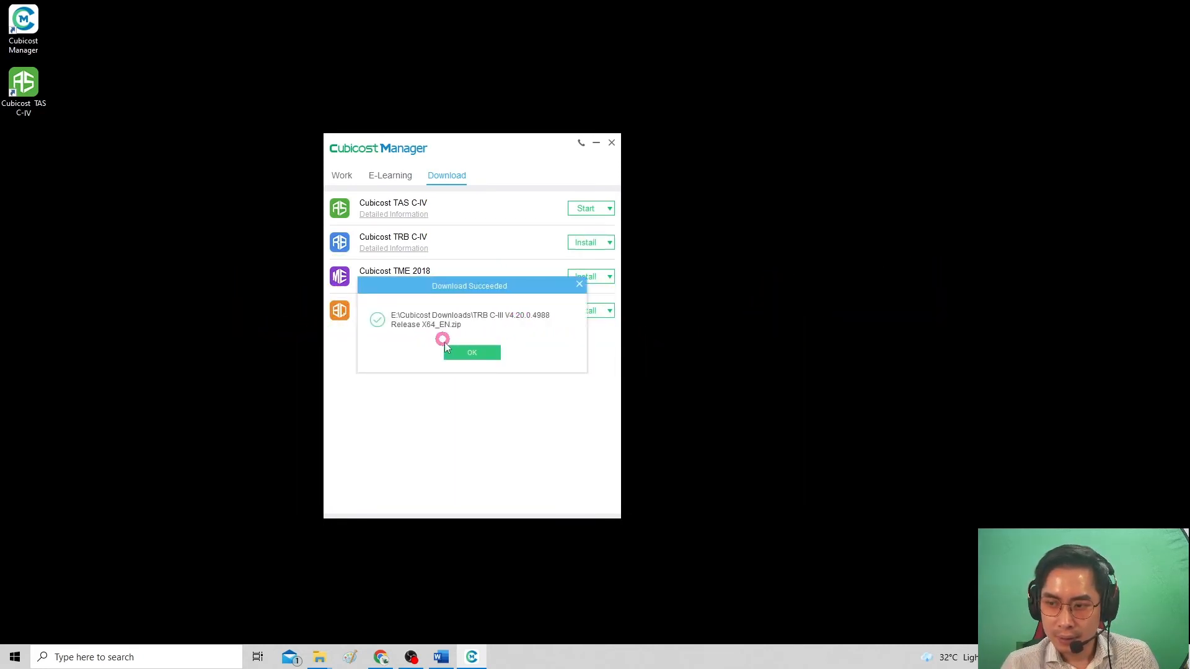
pyautogui.moveTo(478, 284); pyautogui.dragTo(488, 335)
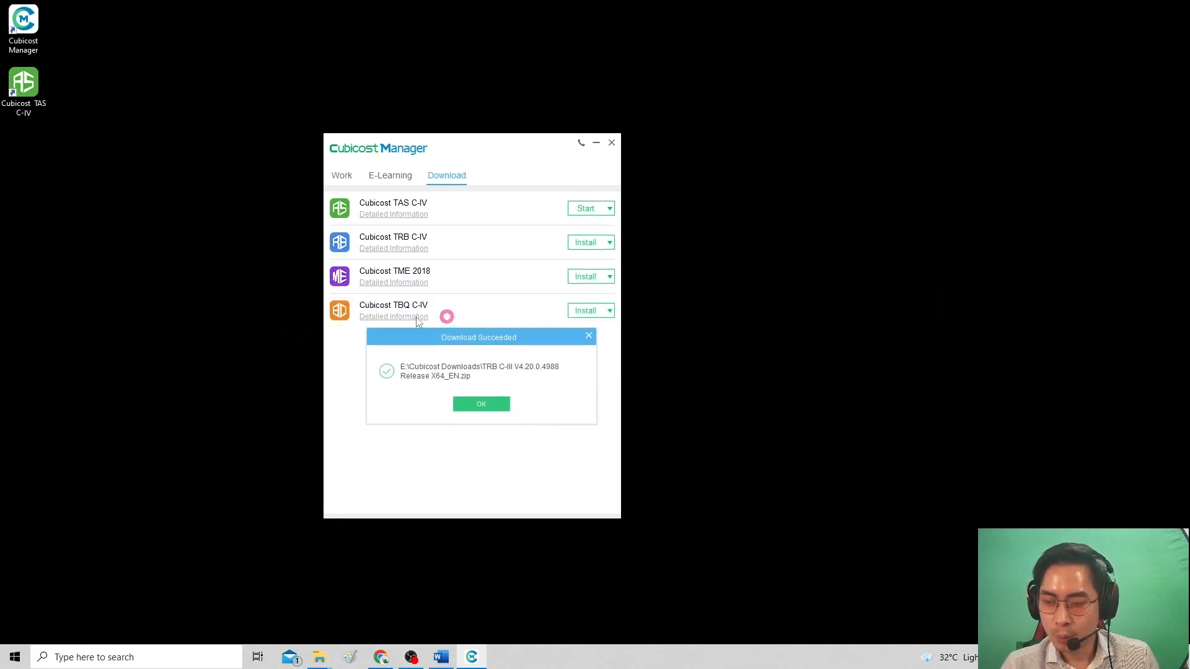
pyautogui.click(478, 405)
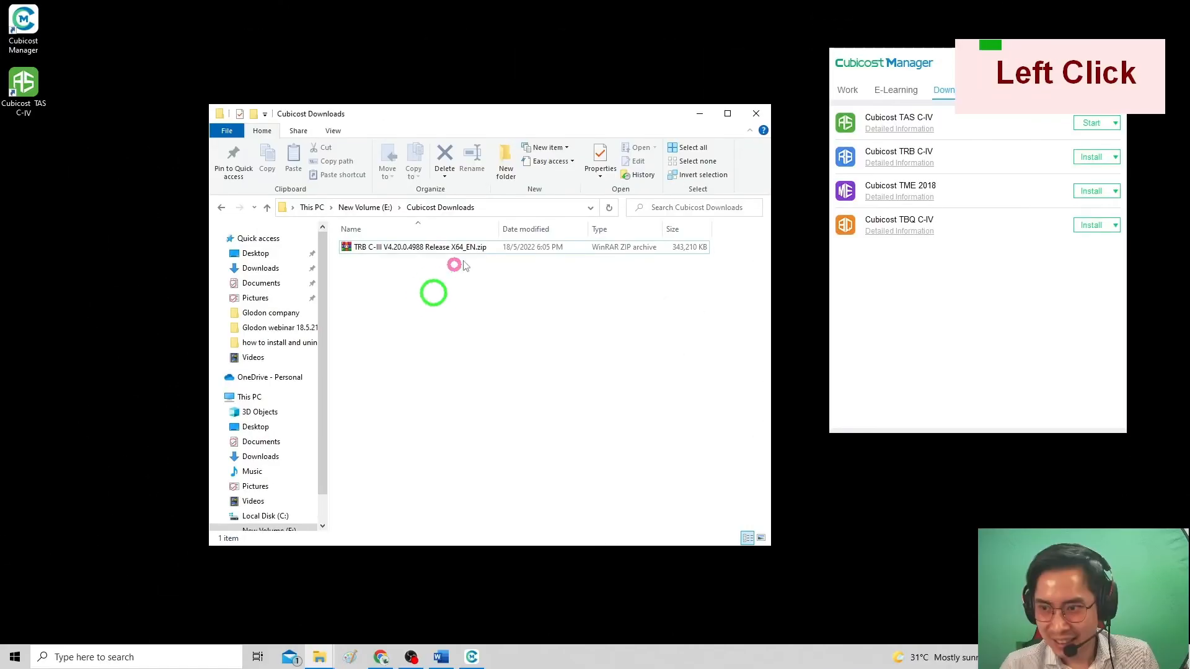
# Extract TRB C-III V4.20.0.4988 Release X64_EN.zip directly into the Cubicost Downloads folder
pyautogui.click(400, 248)
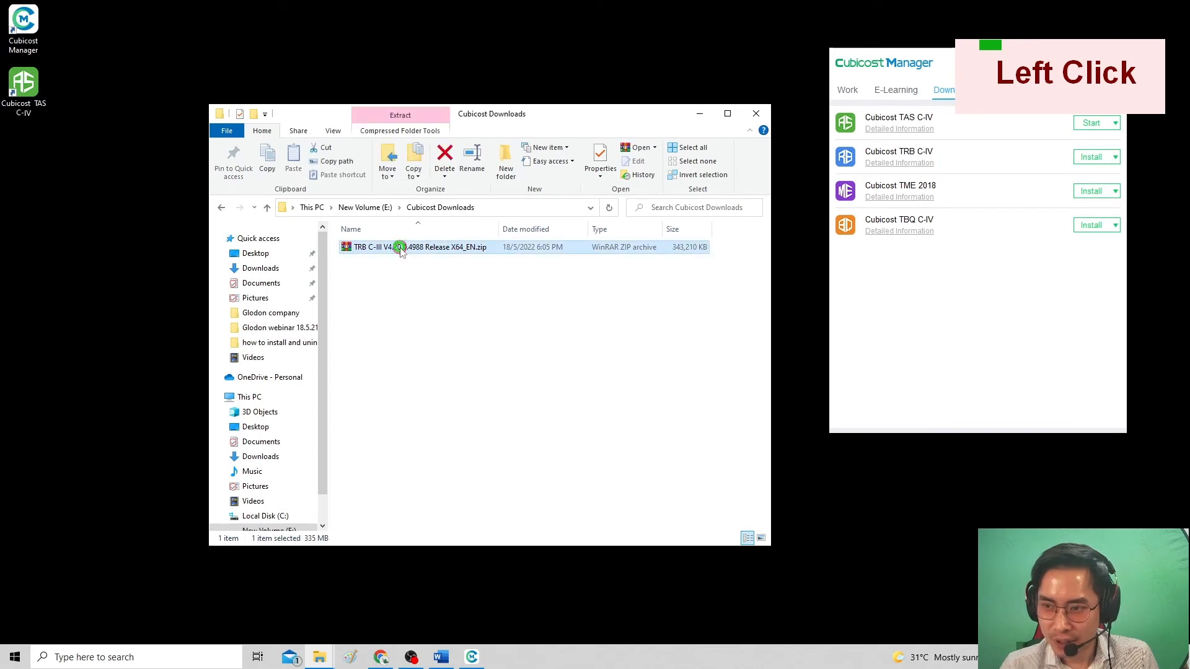
pyautogui.rightClick(400, 248)
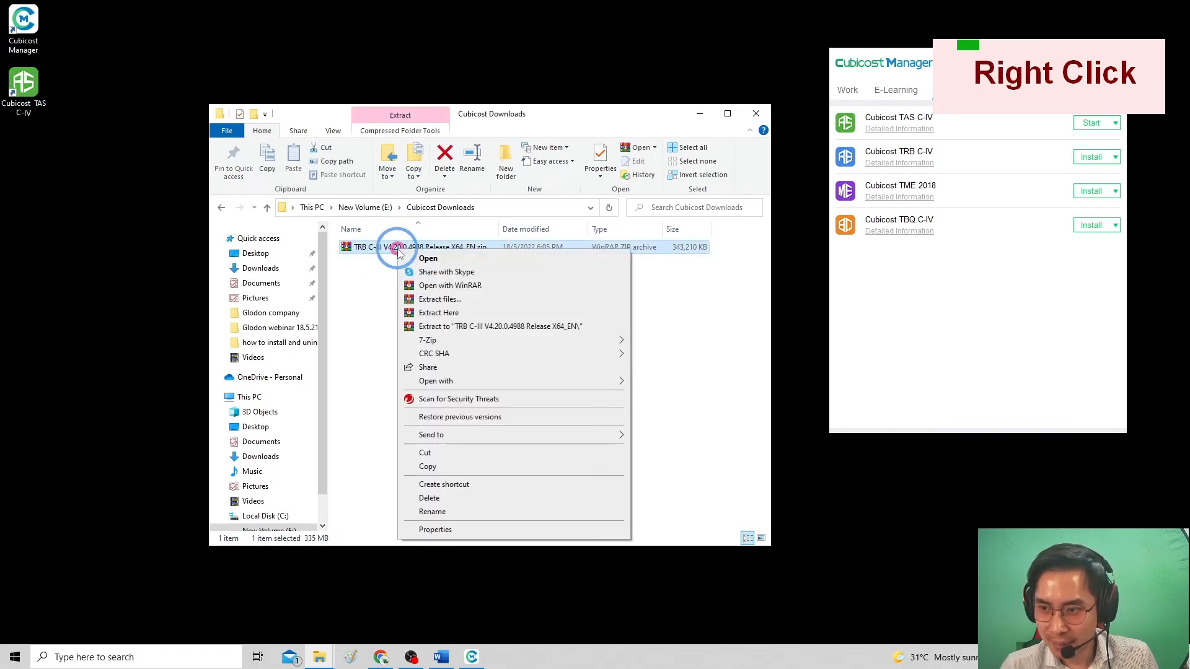
pyautogui.click(476, 313)
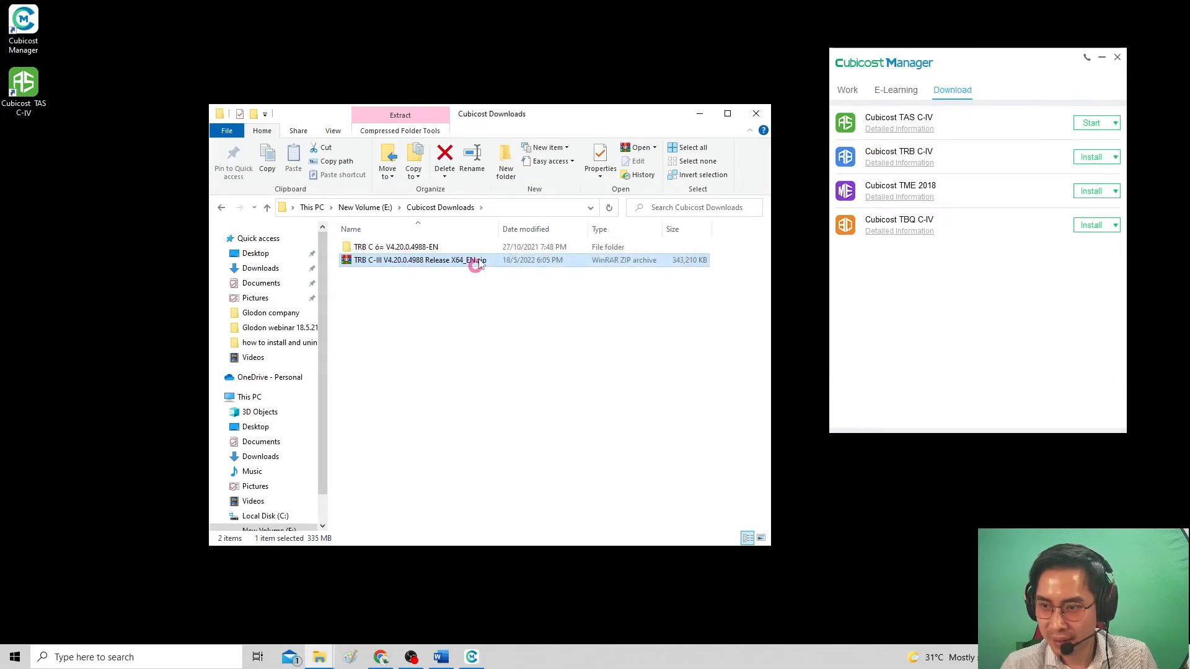
# Run SetUp.exe from the extracted TRB folder, accept the License Agreement, and install TRB C-III into C:\Program Files\Cubicost\ with a desktop shortcut
pyautogui.click(446, 247)
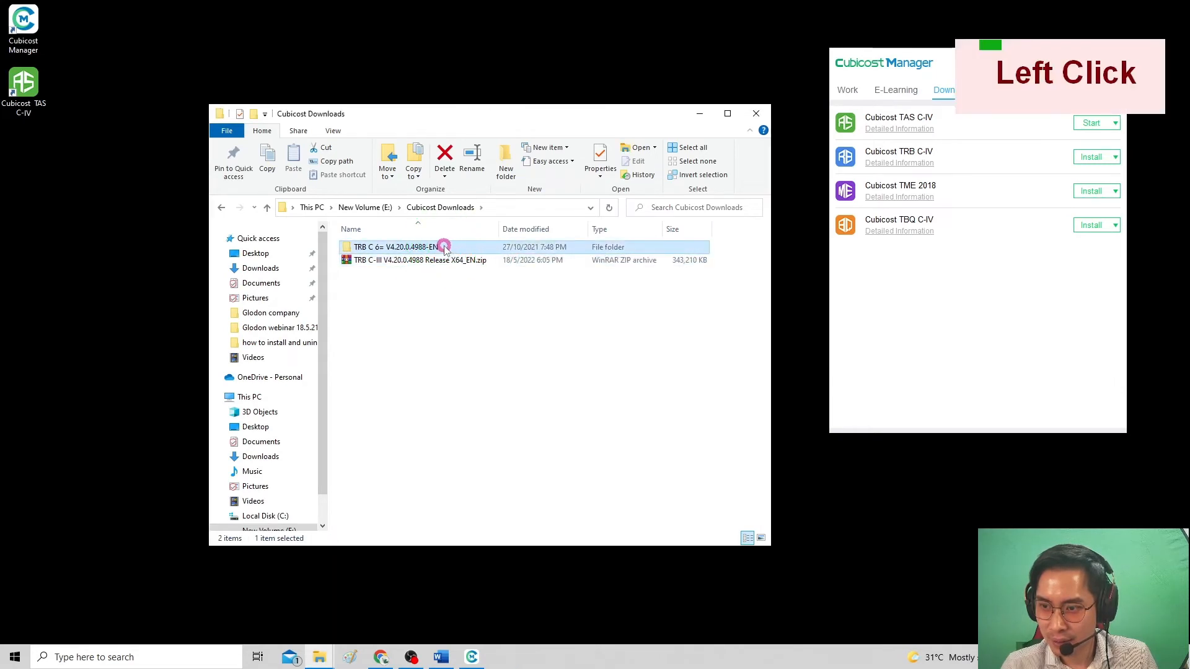
pyautogui.doubleClick(445, 246)
pyautogui.click(407, 260)
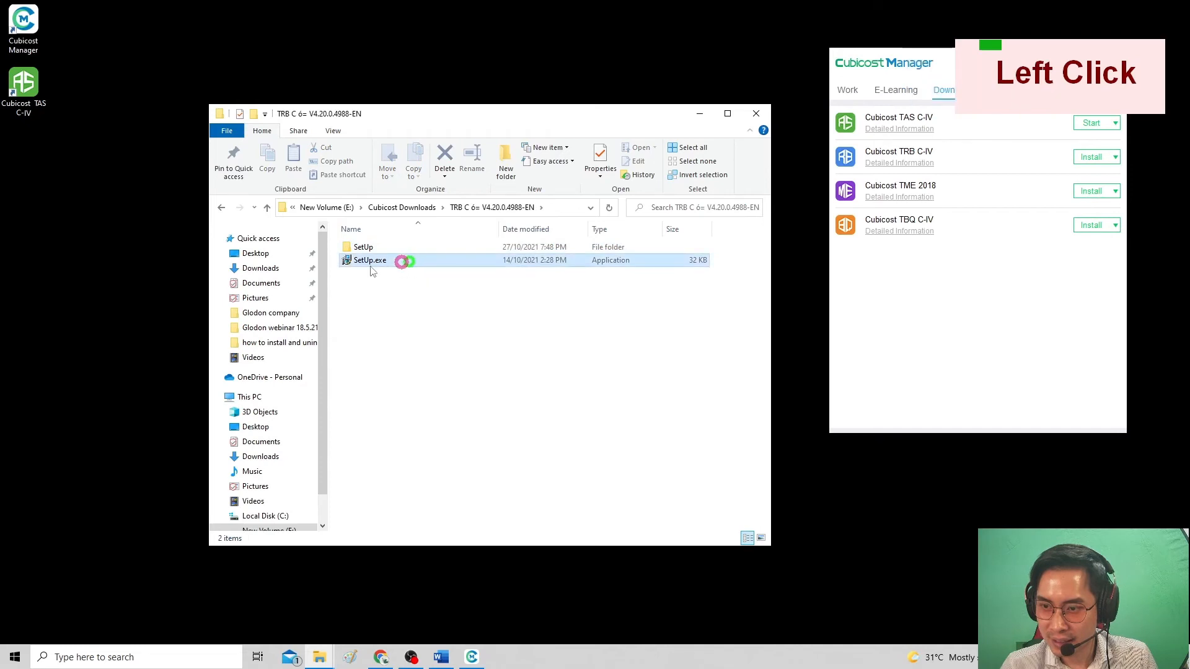
pyautogui.doubleClick(407, 261)
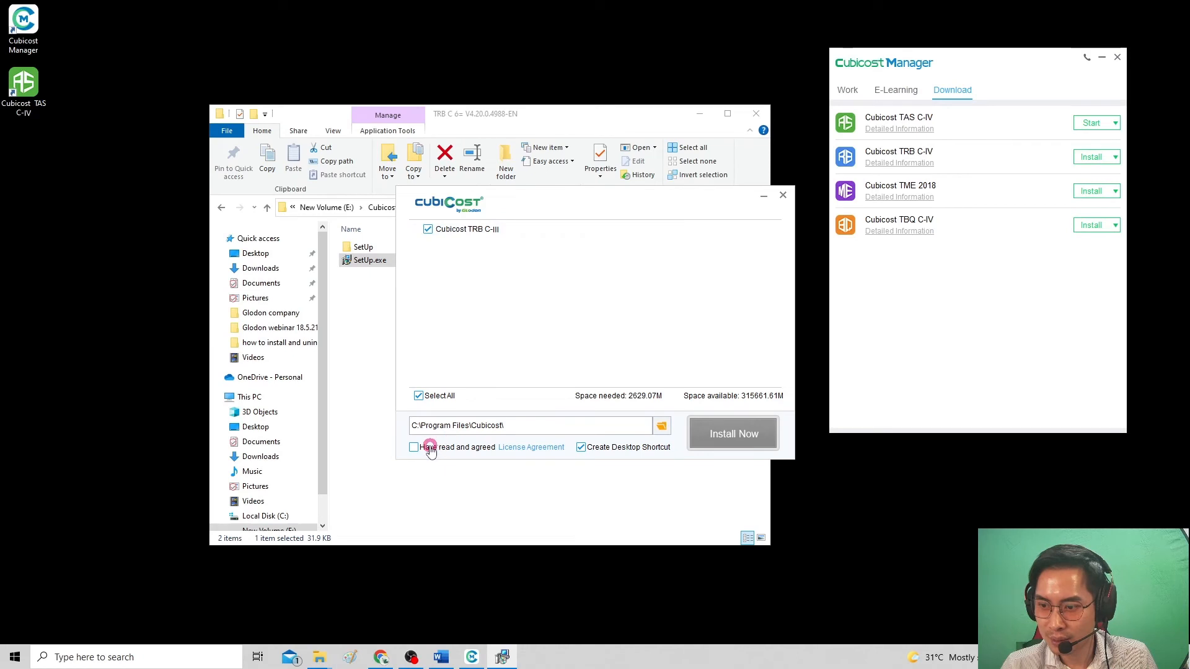
pyautogui.click(414, 448)
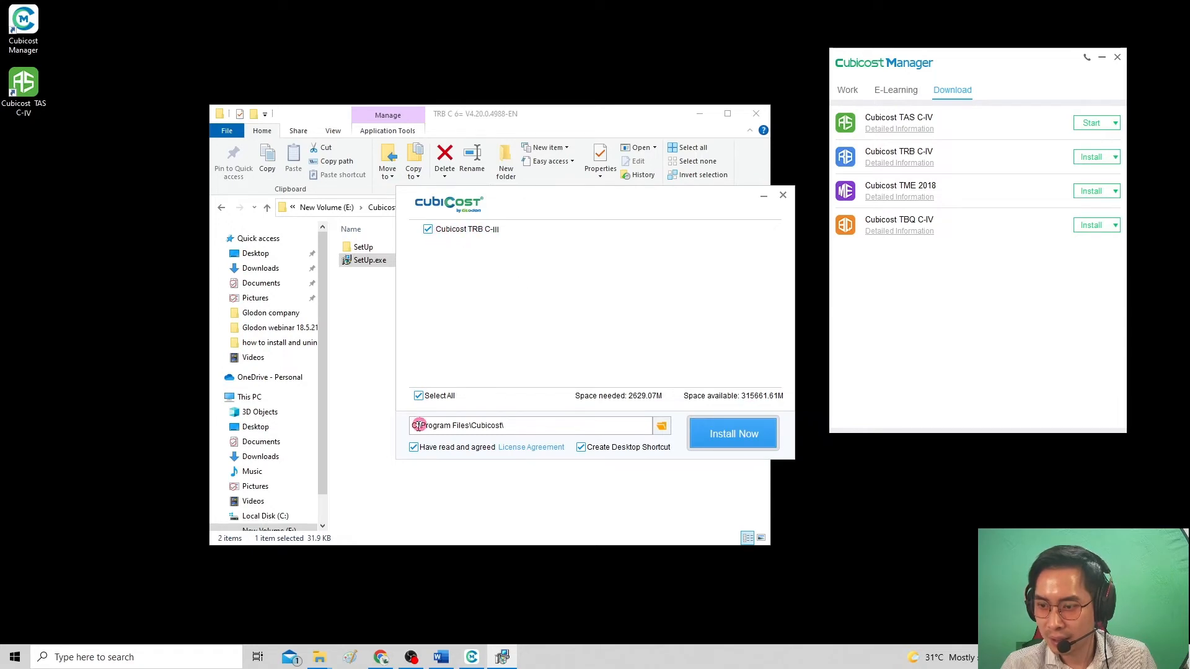
pyautogui.click(736, 434)
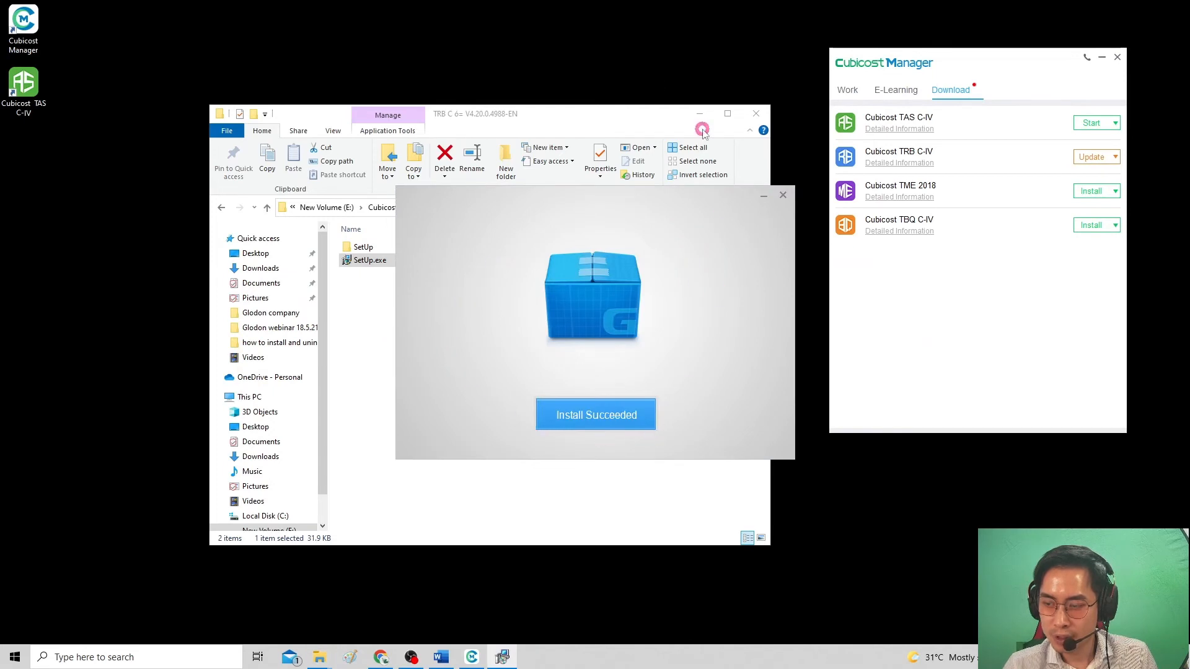
pyautogui.moveTo(501, 202); pyautogui.dragTo(479, 246)
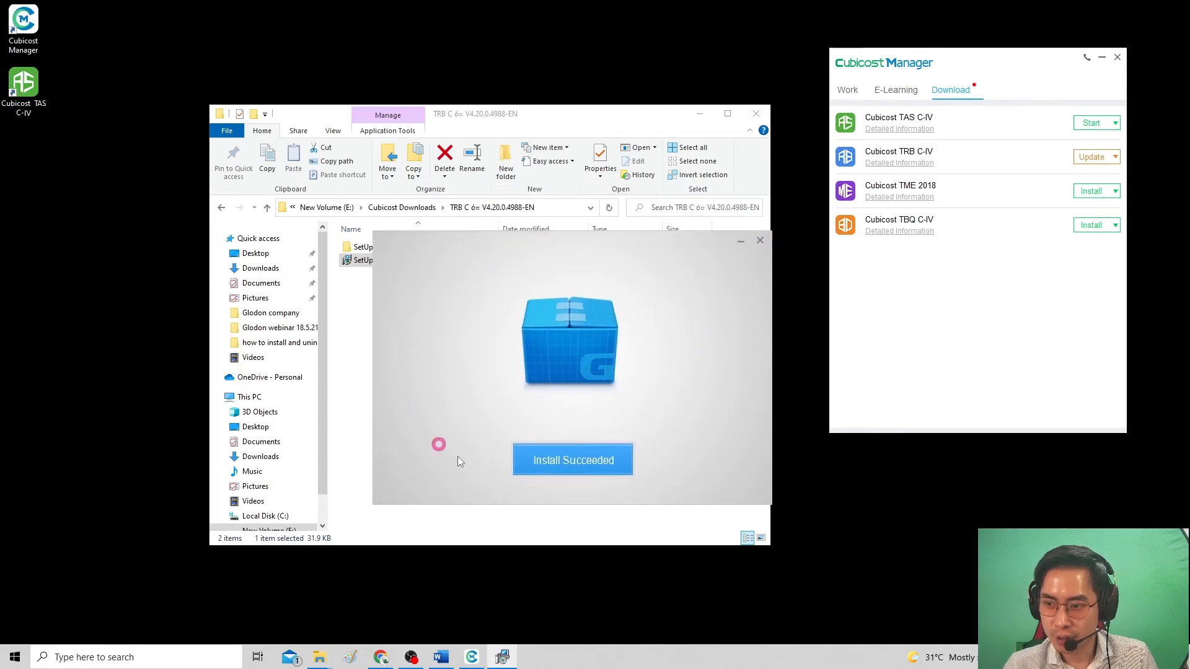
pyautogui.click(563, 466)
# Move the setup folder window away from the desktop shortcuts and check the new Cubicost TRB C-III shortcut
pyautogui.moveTo(338, 117); pyautogui.dragTo(403, 209)
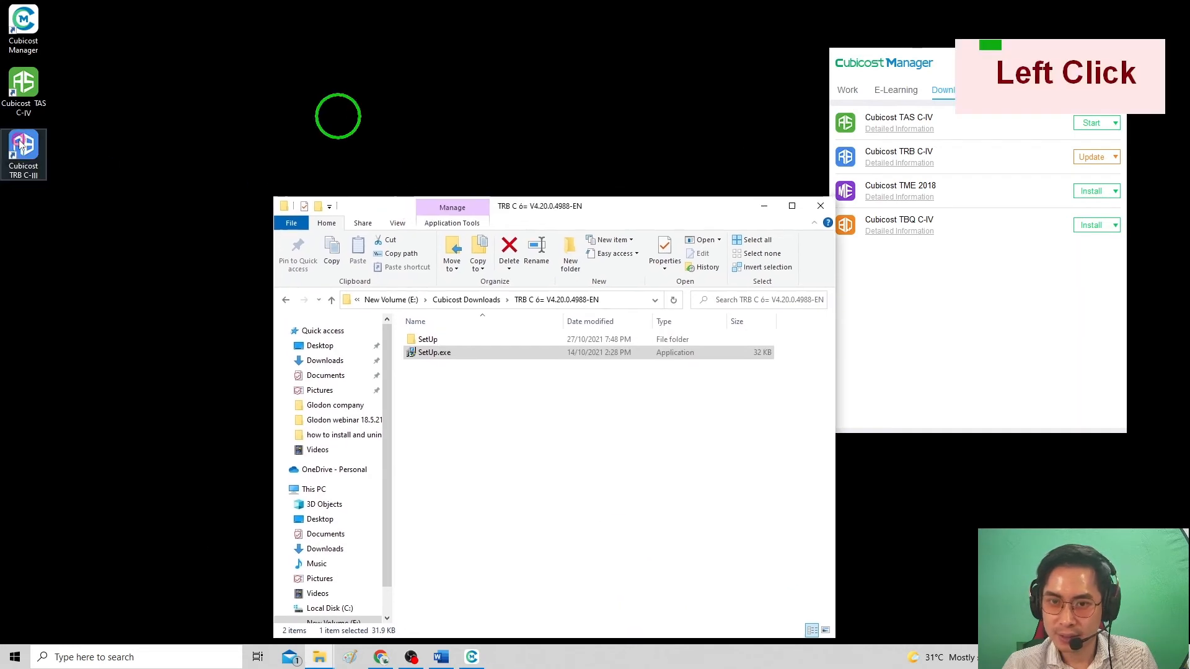
pyautogui.click(32, 154)
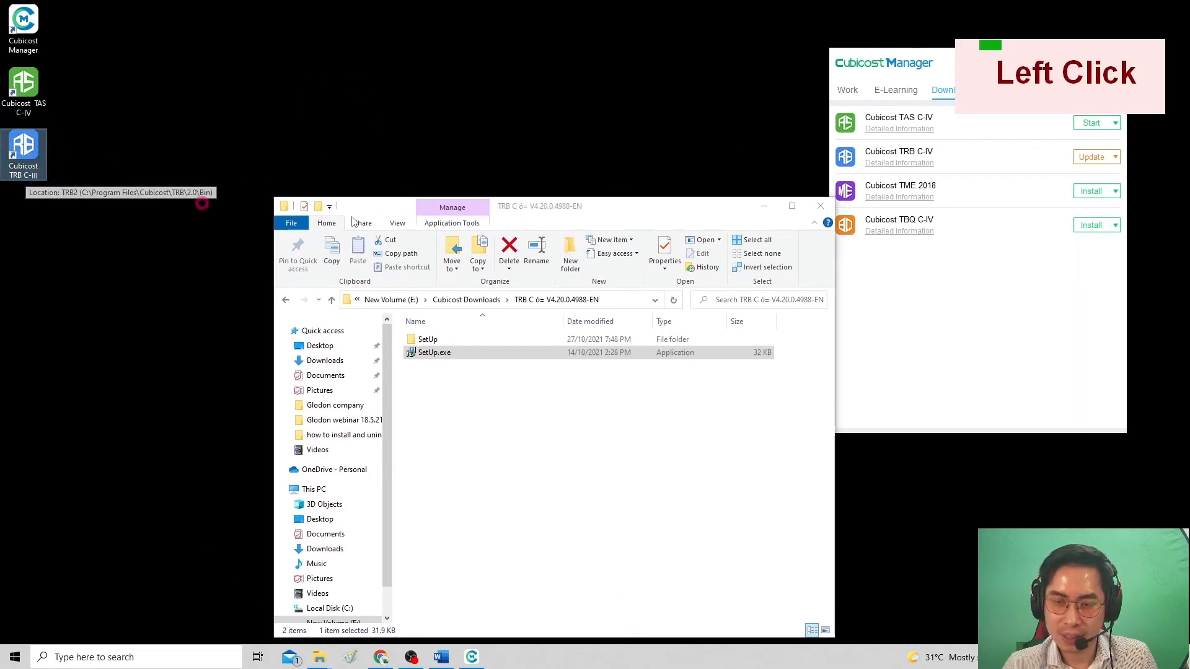
pyautogui.click(533, 212)
pyautogui.click(58, 168)
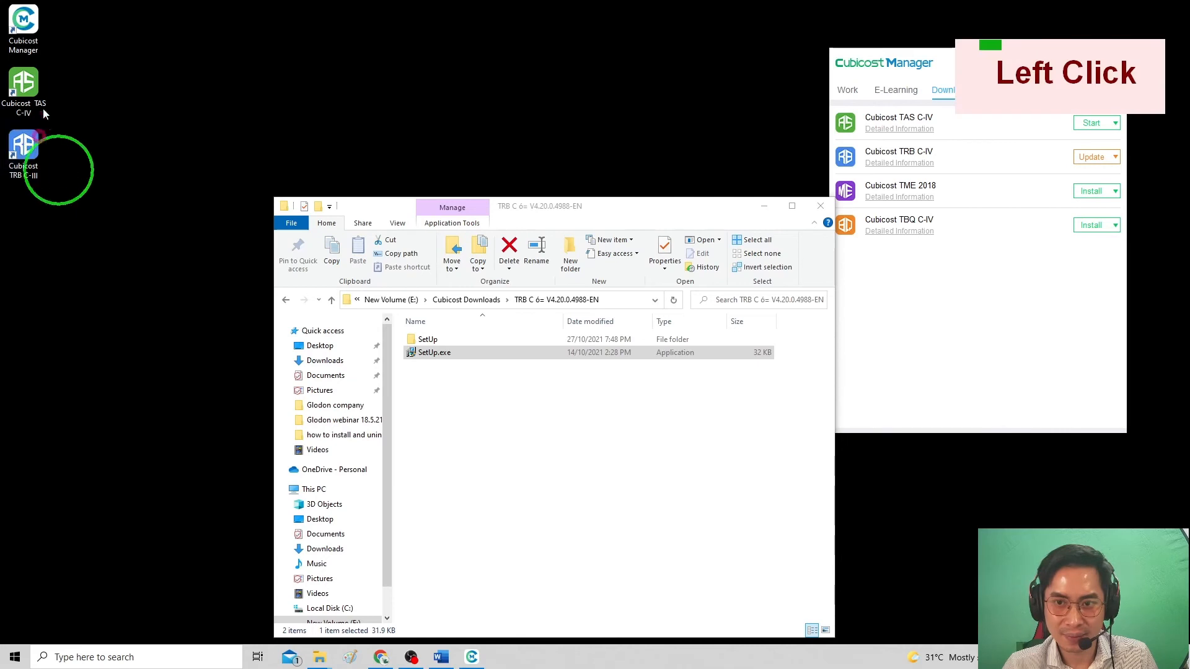
# Clear away the setup folder window, place Cubicost Manager beside the desktop shortcuts, and start Cubicost TAS C-IV from it
pyautogui.moveTo(584, 207); pyautogui.dragTo(0, 88)
pyautogui.moveTo(933, 63); pyautogui.dragTo(168, 49)
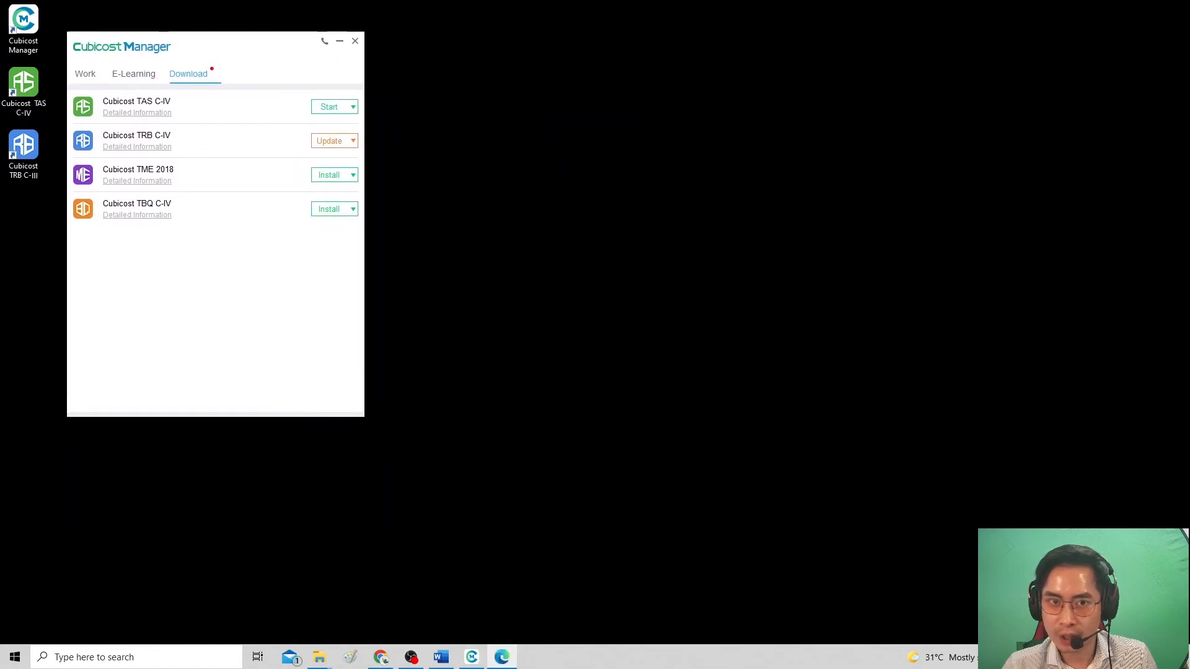
pyautogui.click(91, 106)
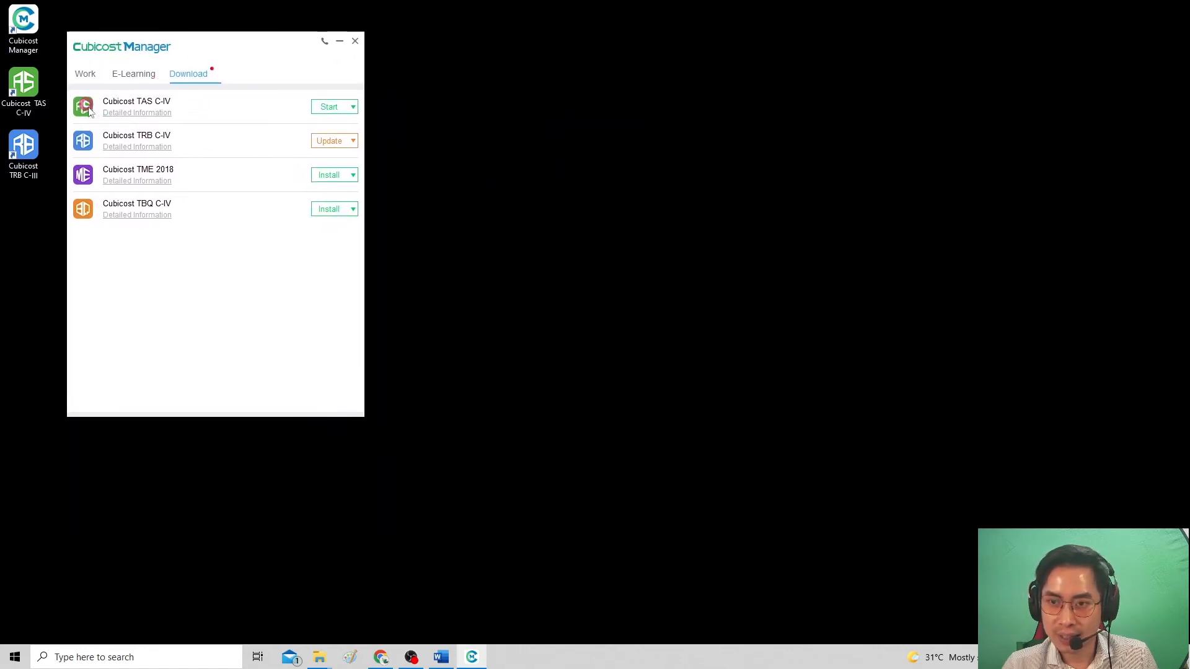
pyautogui.click(332, 106)
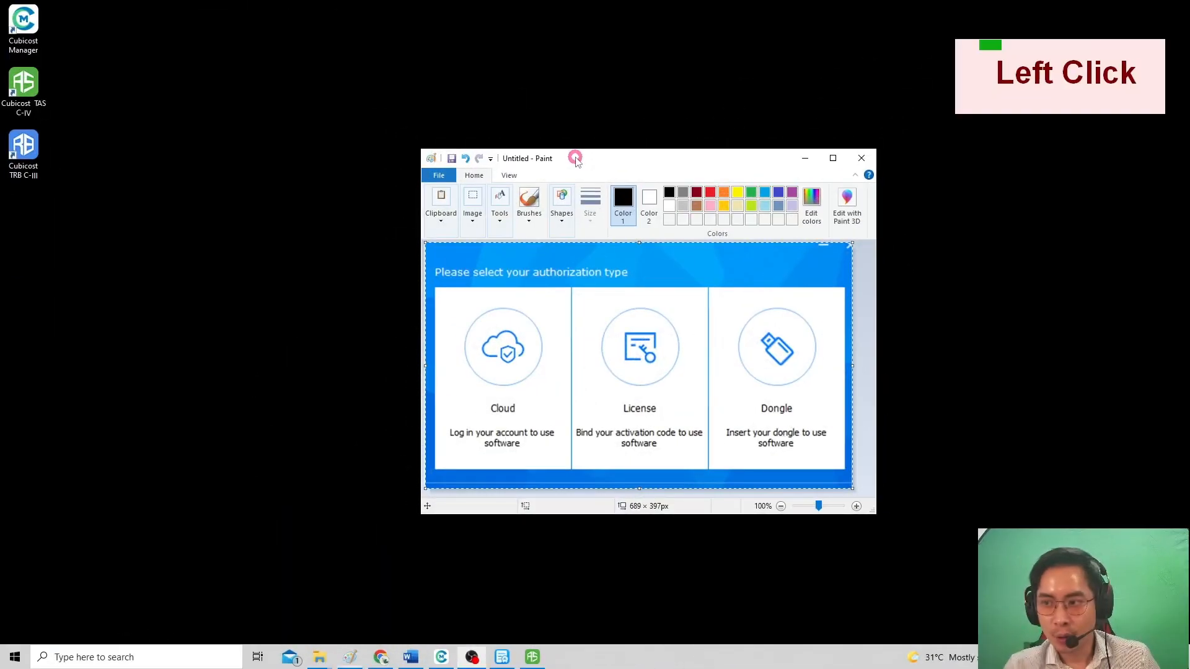
# Set the authorization type picture beside the Certificate license window and examine the Account and Code fields for registering a license
pyautogui.click(575, 159)
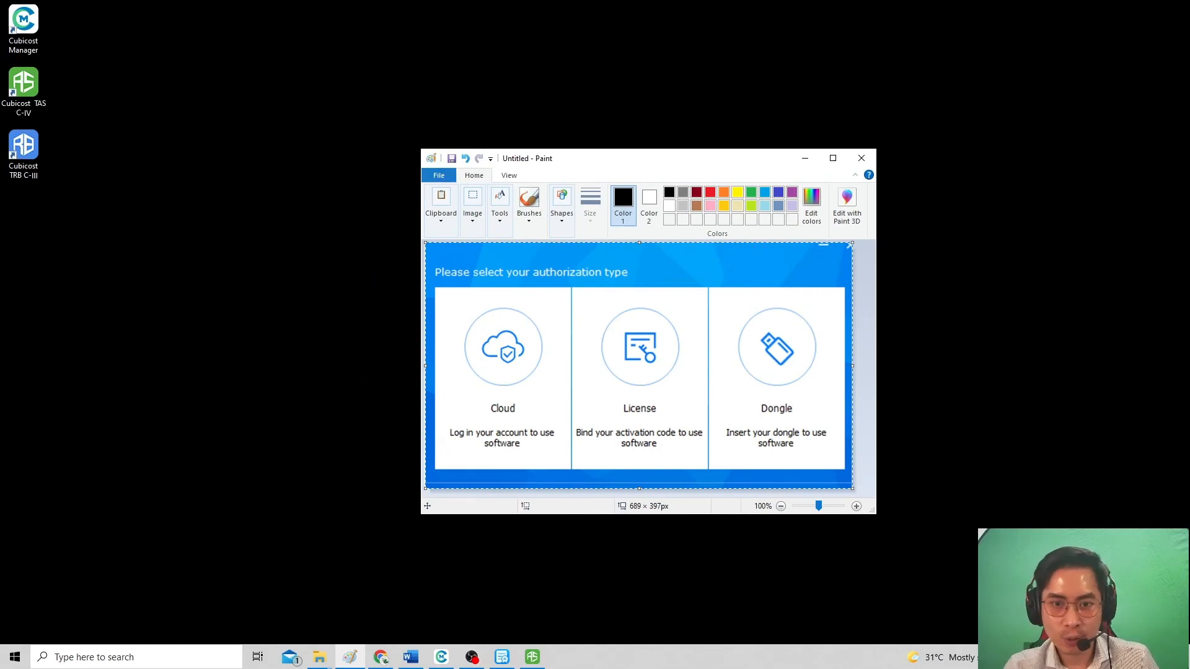
pyautogui.moveTo(586, 176)
pyautogui.mouseDown()
pyautogui.moveTo(737, 119)
pyautogui.moveTo(837, 38)
pyautogui.mouseUp()
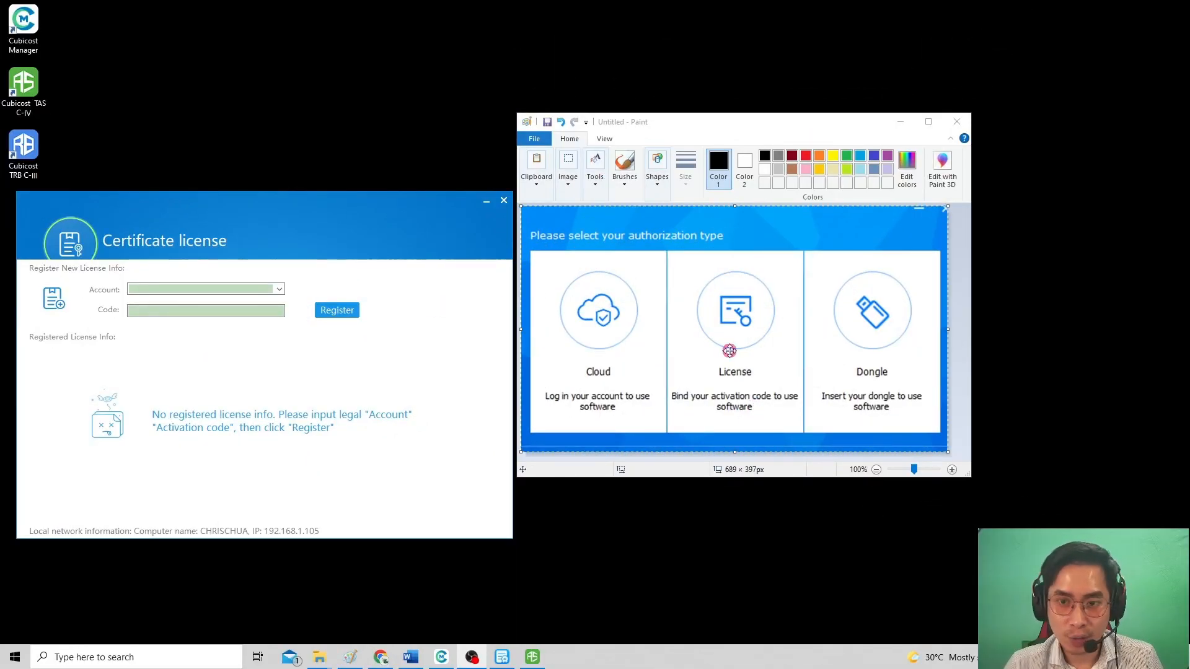
pyautogui.click(138, 286)
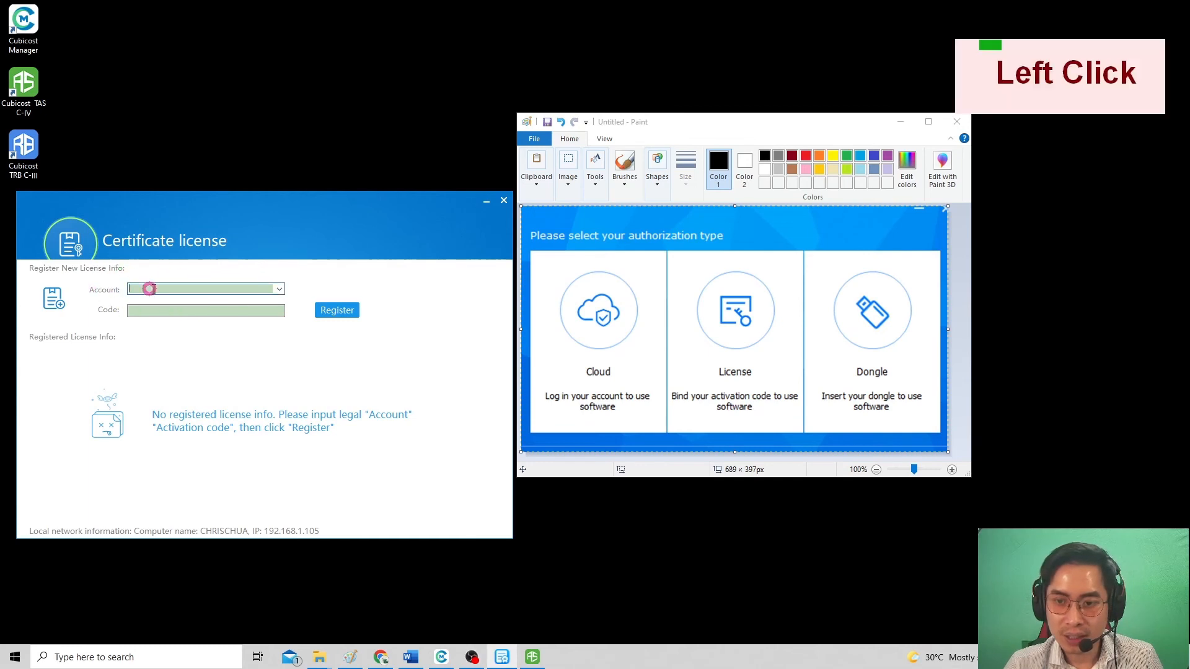
pyautogui.click(135, 313)
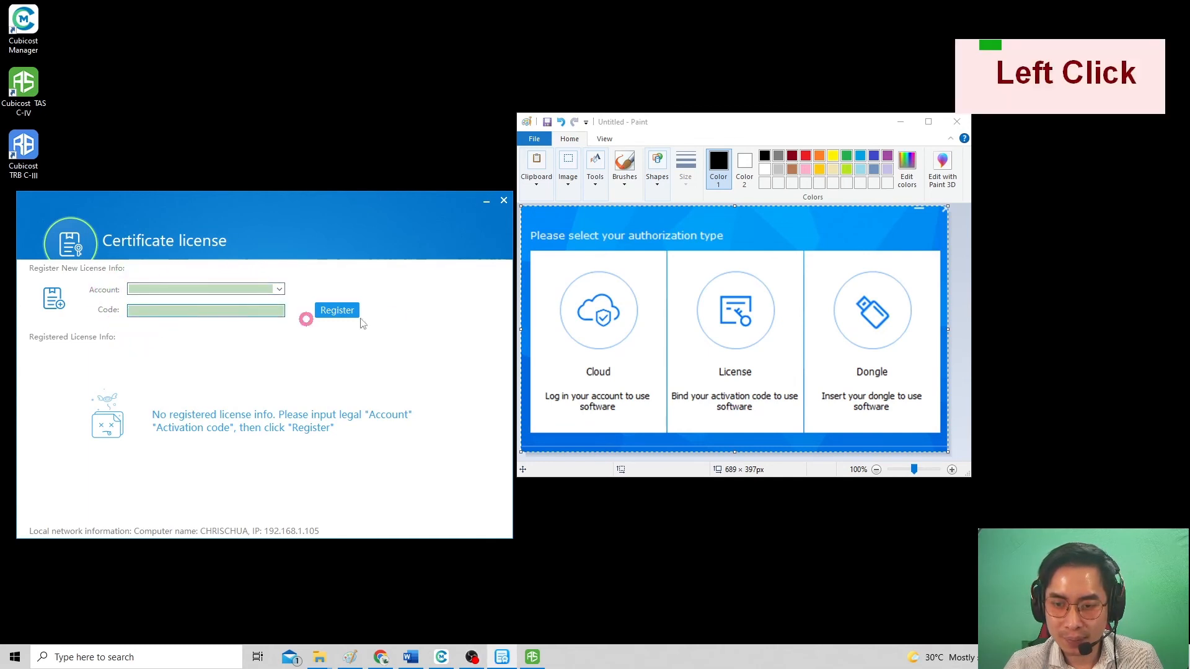